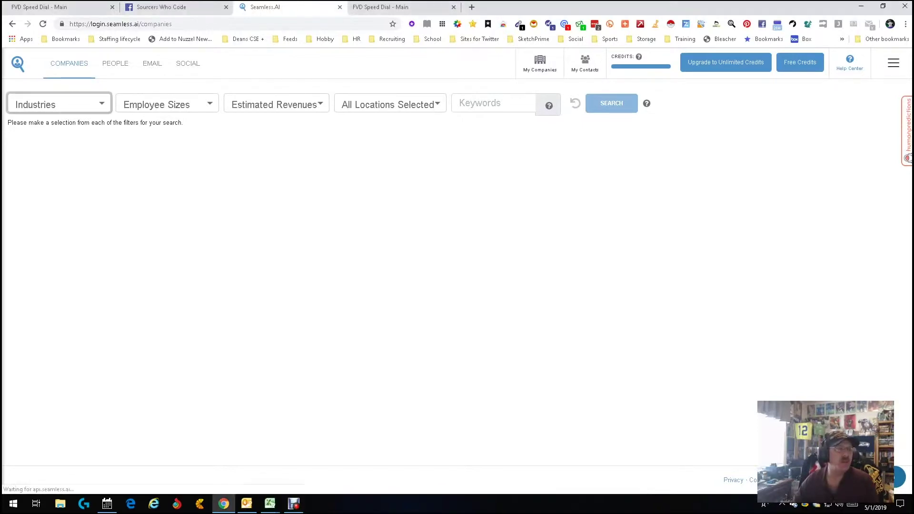
Search for companies in the Accounting industry, limiting the locations to all US by excluding NON-US
{"action": "left_click", "coordinate": [59, 104]}
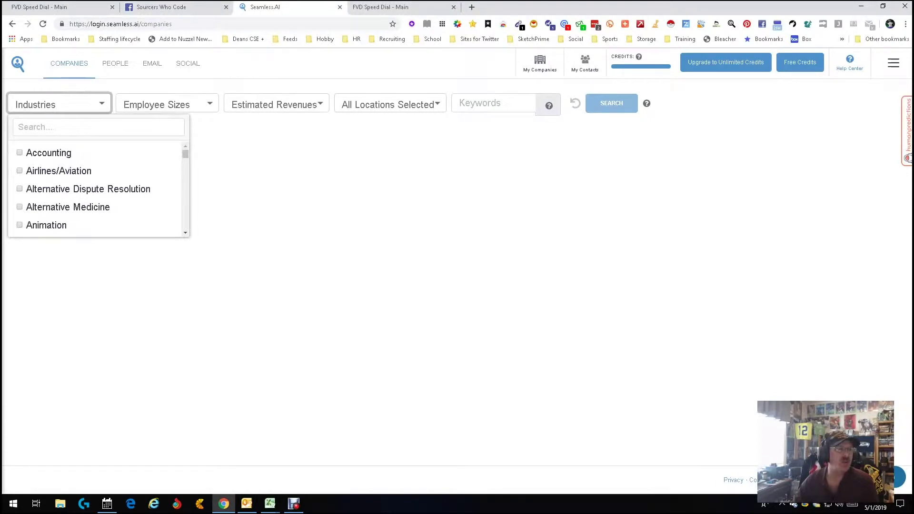
{"action": "left_click", "coordinate": [19, 153]}
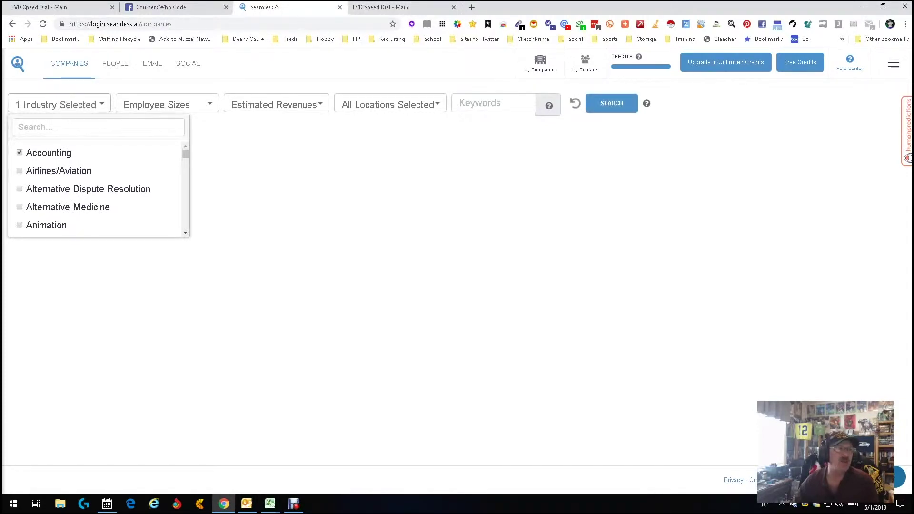
{"action": "key", "text": "Escape"}
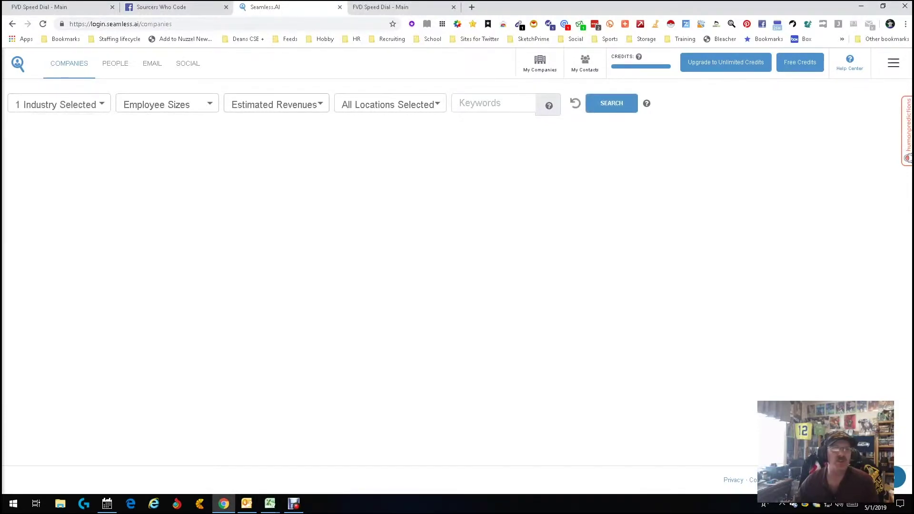
{"action": "left_click", "coordinate": [391, 104]}
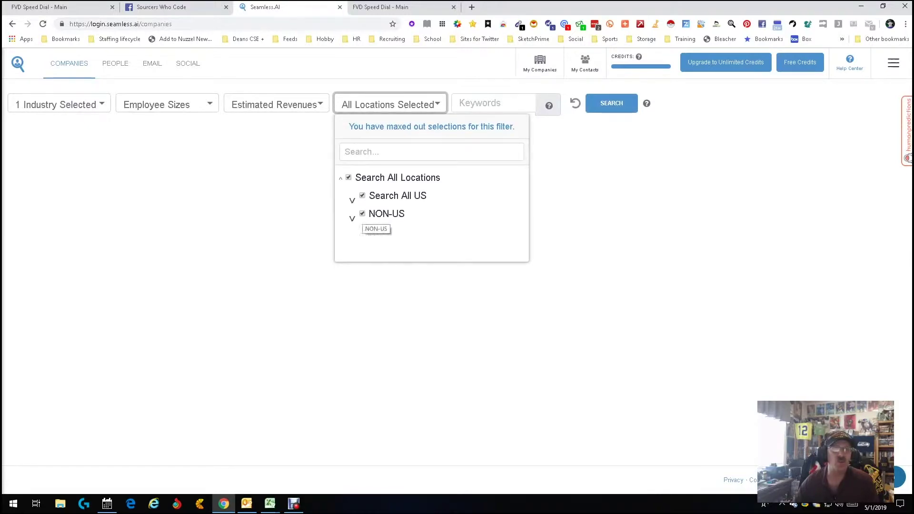
{"action": "left_click", "coordinate": [362, 214]}
{"action": "key", "text": "Escape"}
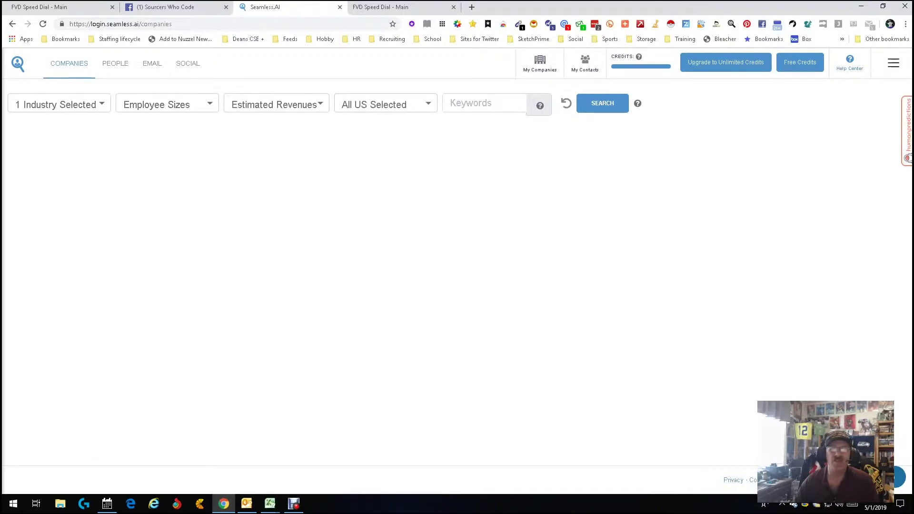
{"action": "mouse_move", "coordinate": [539, 105]}
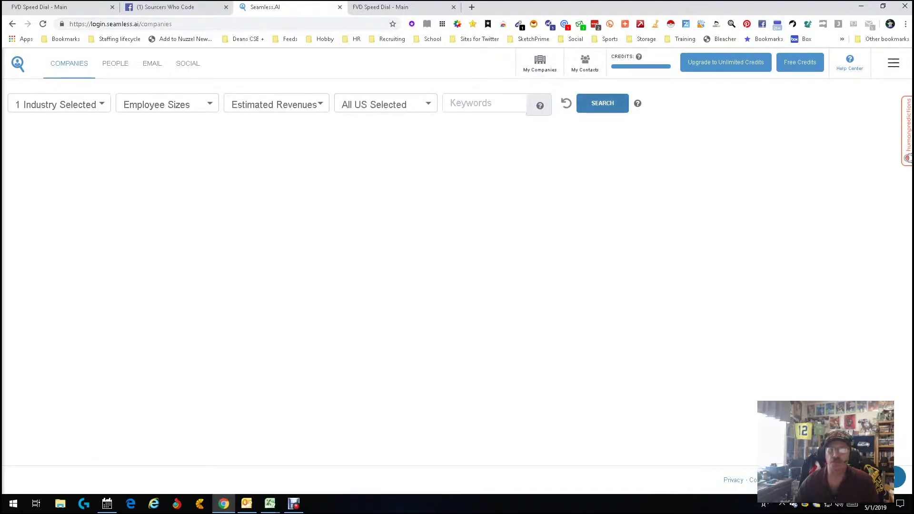
{"action": "mouse_move", "coordinate": [637, 105]}
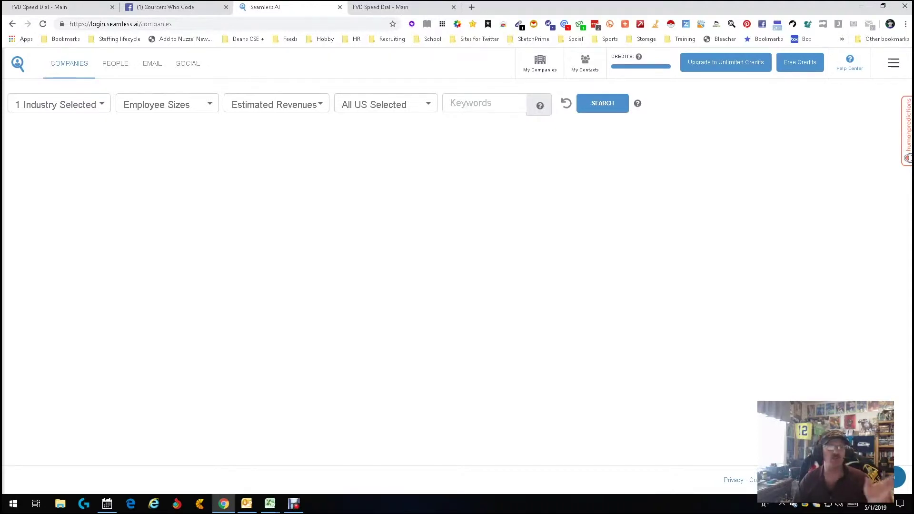
{"action": "left_click", "coordinate": [602, 103]}
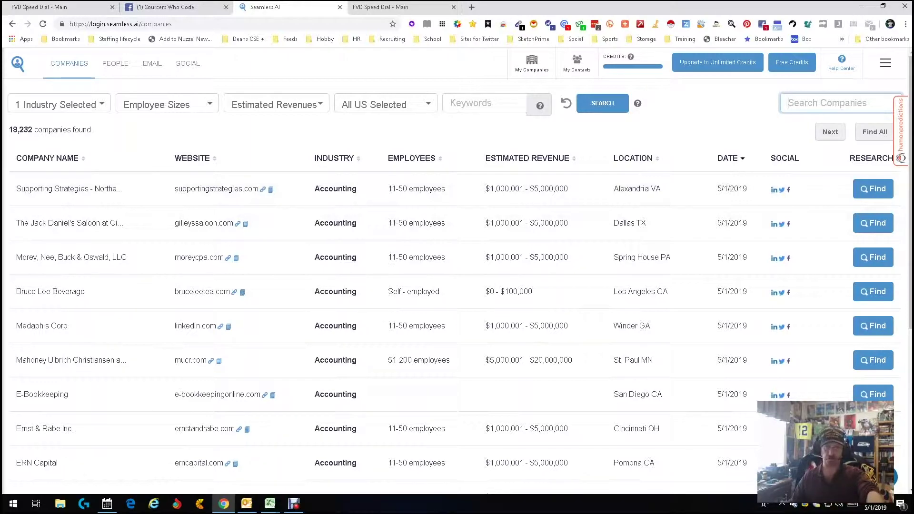
Open the people search and examine its title and keyword filters, search help and the list of matching developers
{"action": "left_click", "coordinate": [115, 63]}
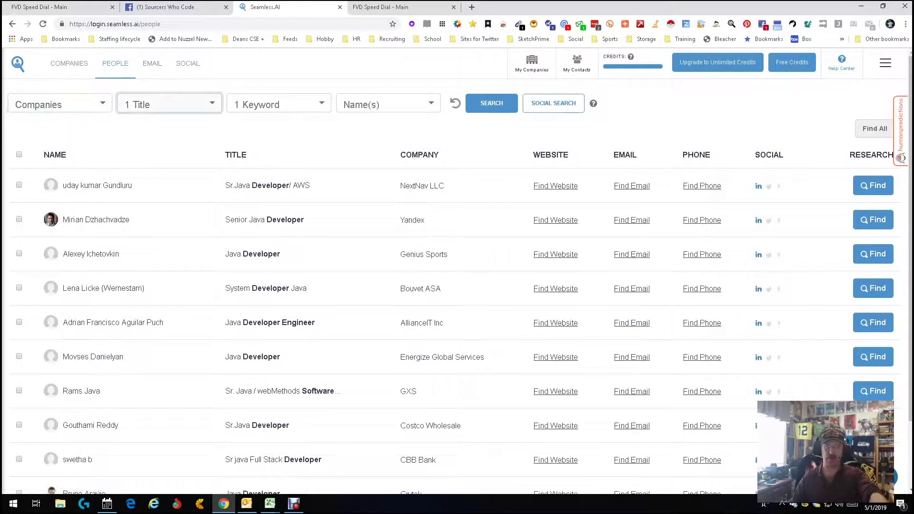
{"action": "left_click", "coordinate": [169, 104]}
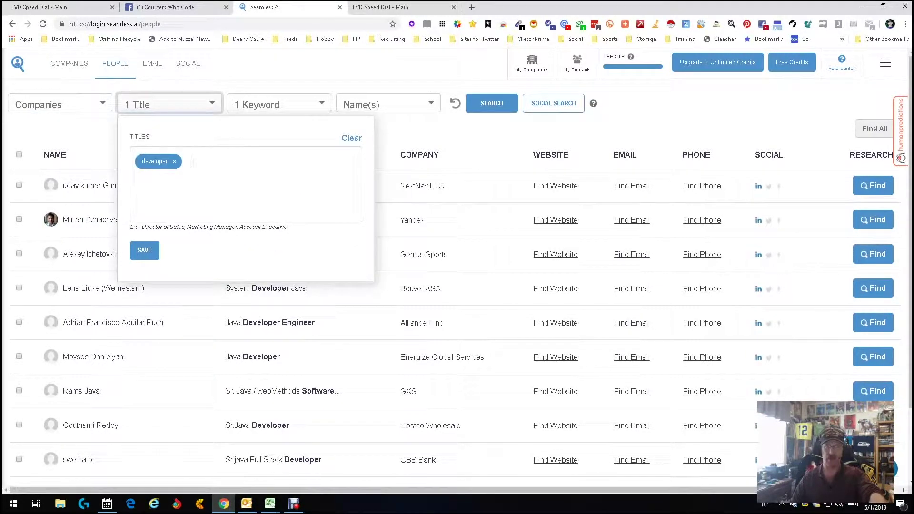
{"action": "key", "text": "Escape"}
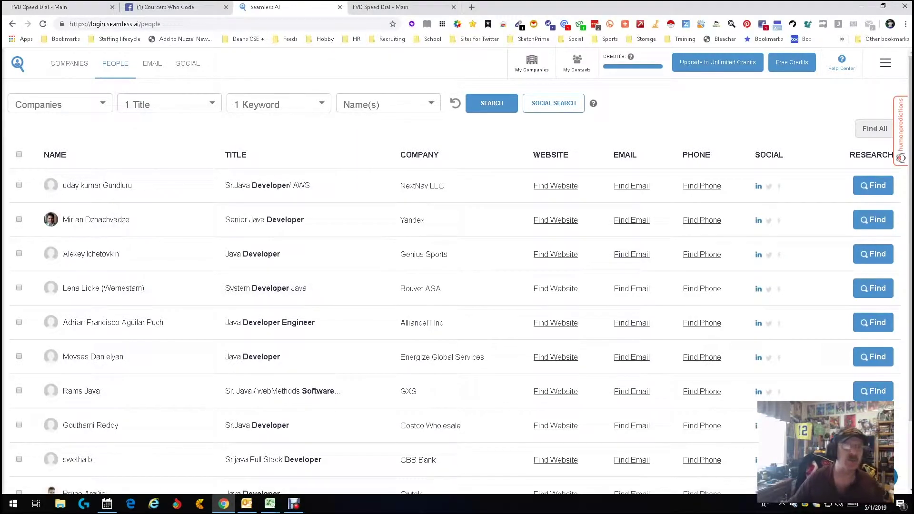
{"action": "left_click", "coordinate": [278, 104]}
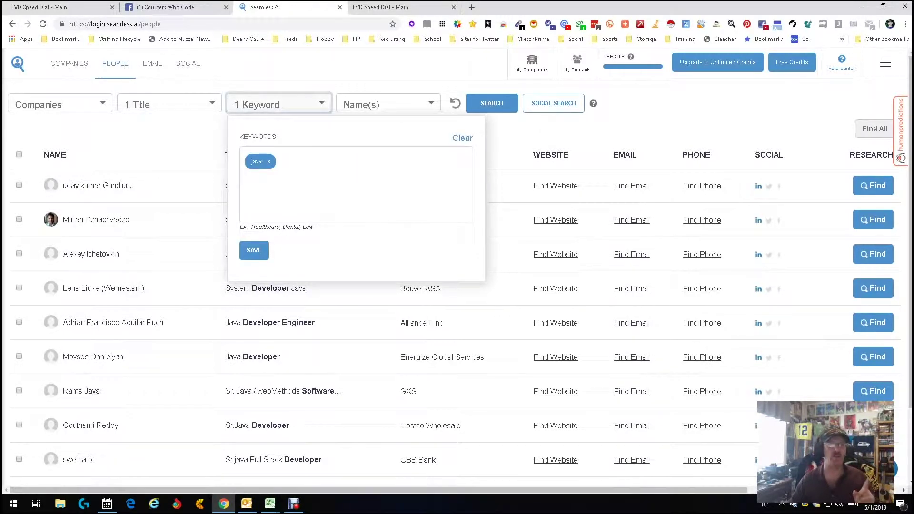
{"action": "key", "text": "Escape"}
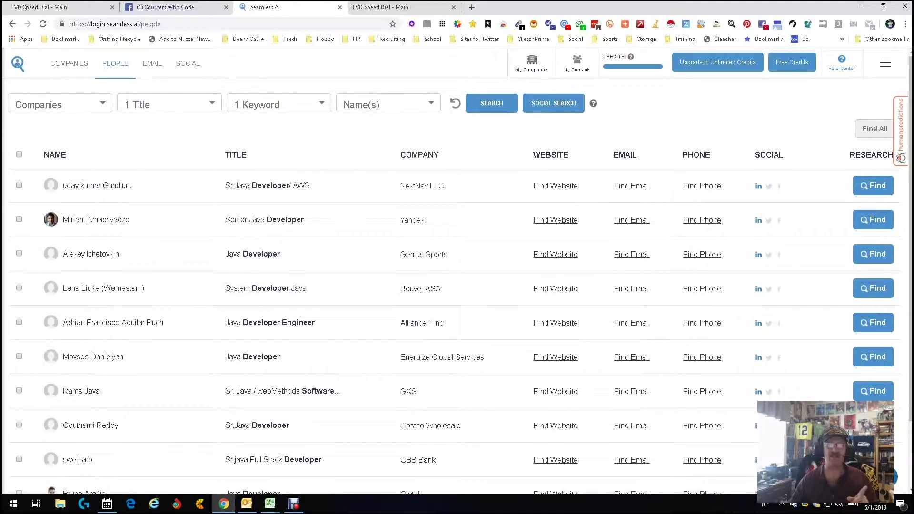
{"action": "mouse_move", "coordinate": [593, 105]}
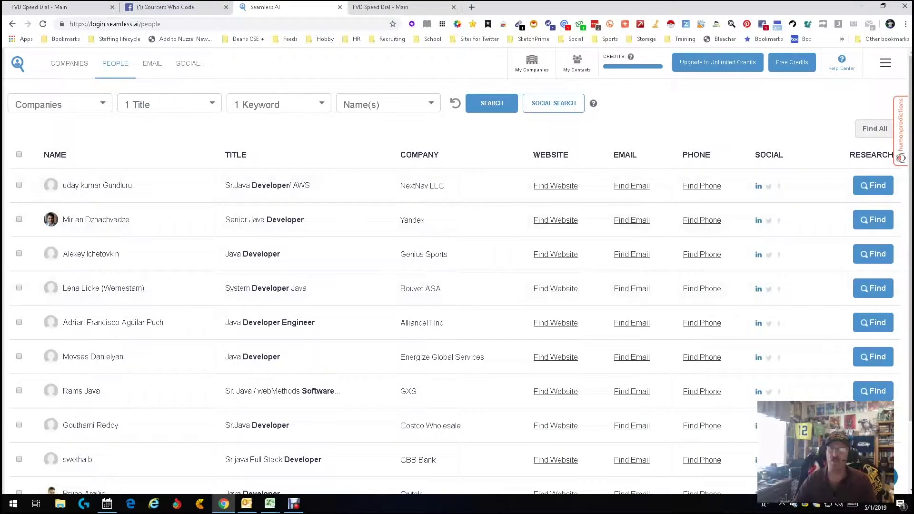
{"action": "scroll", "coordinate": [457, 271], "scroll_direction": "down", "scroll_amount": 3}
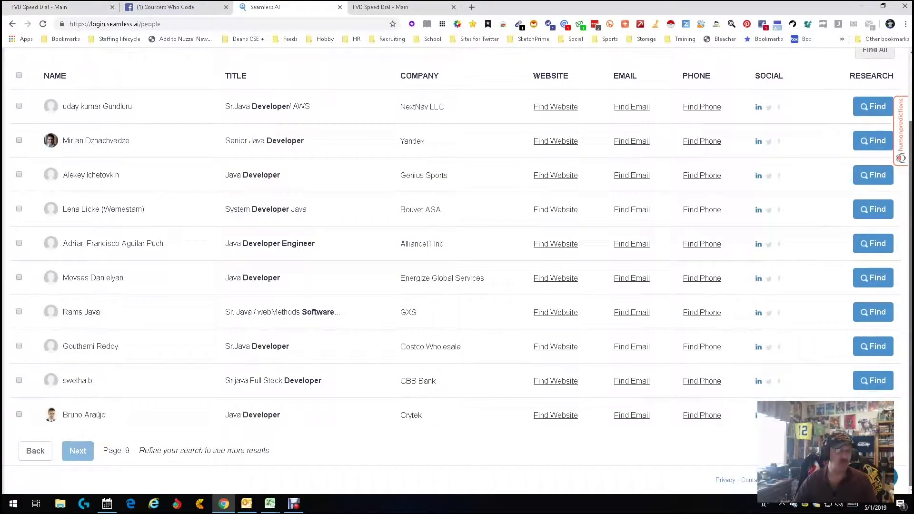
{"action": "scroll", "coordinate": [457, 271], "scroll_direction": "up", "scroll_amount": 3}
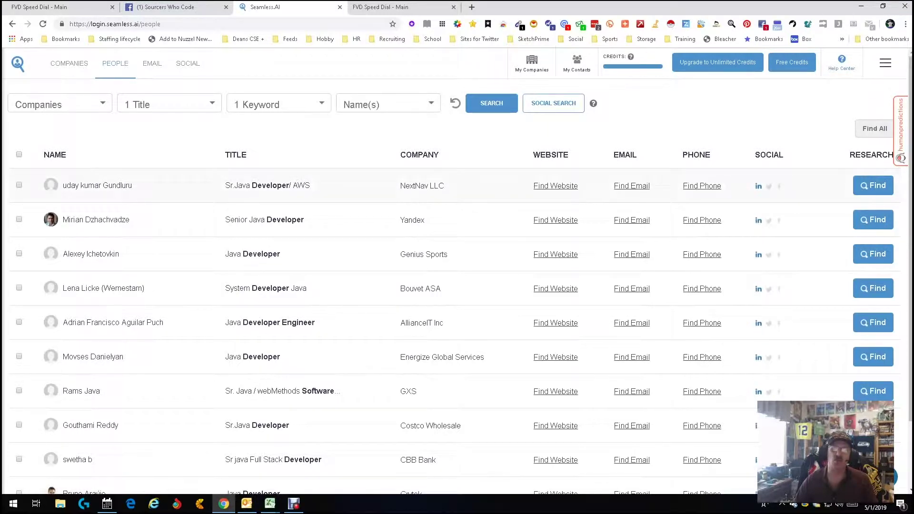
Research the first listed person's contact details and view their Contact Intelligence page from the saved contacts
{"action": "left_click", "coordinate": [873, 185]}
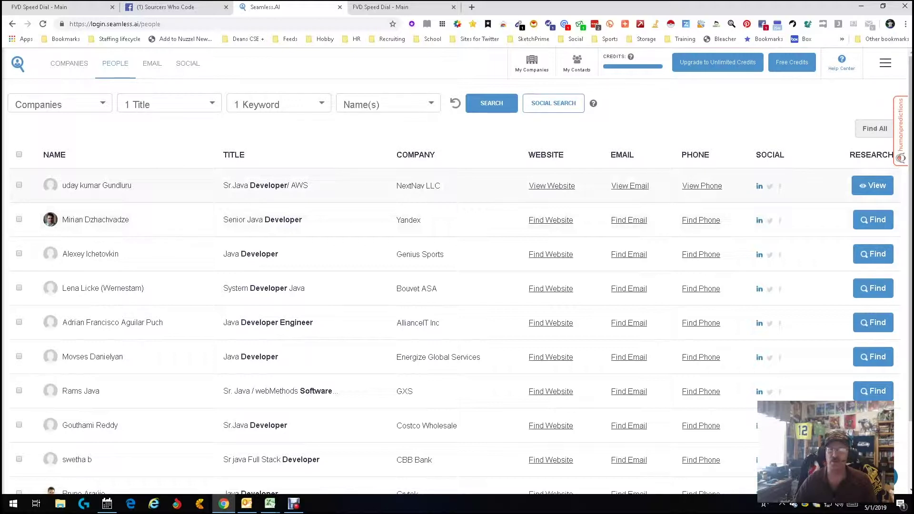
{"action": "left_click", "coordinate": [577, 64]}
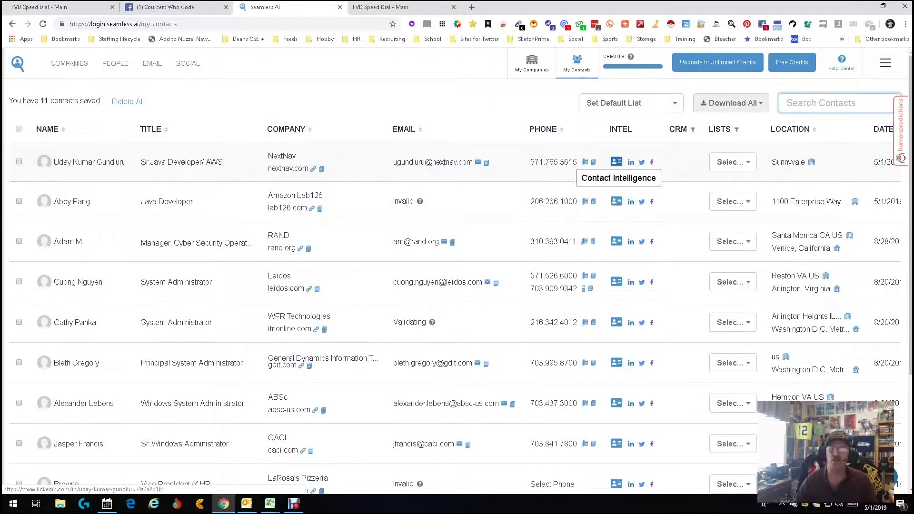
{"action": "left_click", "coordinate": [616, 162]}
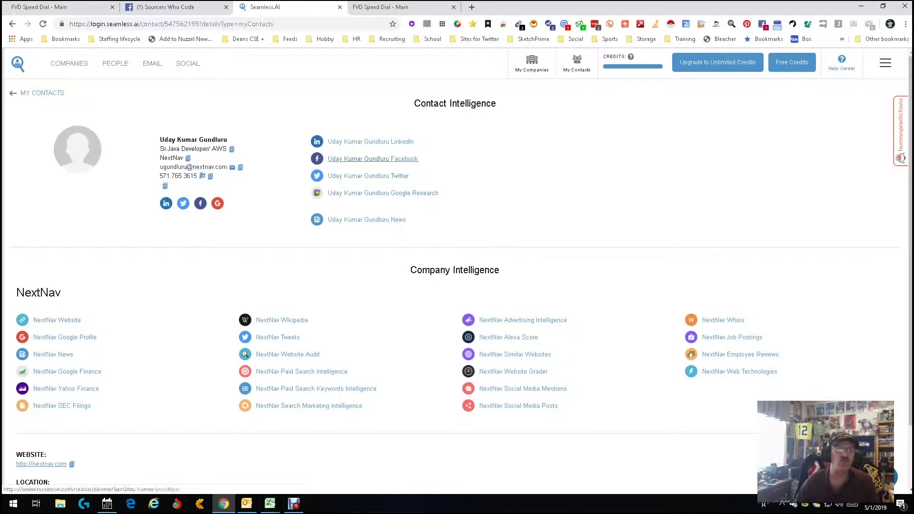
{"action": "left_click", "coordinate": [12, 24]}
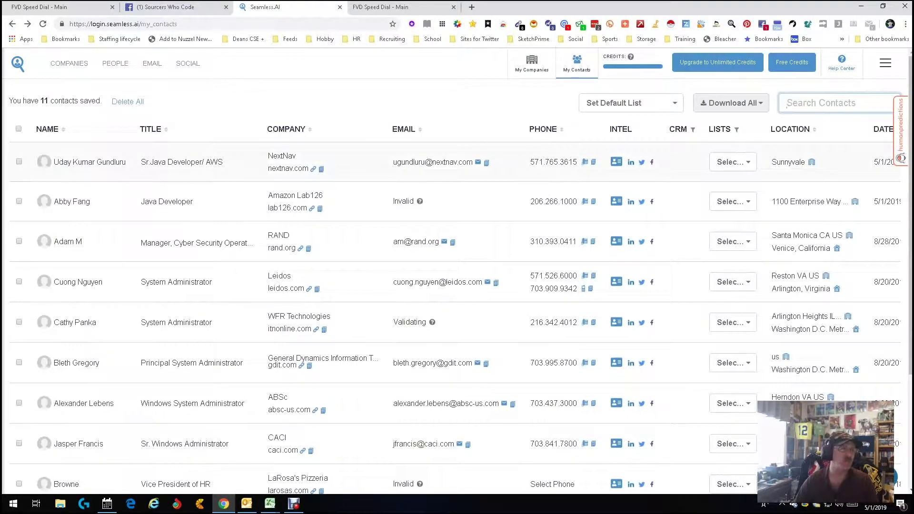
Select the first saved contact and inspect the default list and download format options for it
{"action": "left_click", "coordinate": [19, 161]}
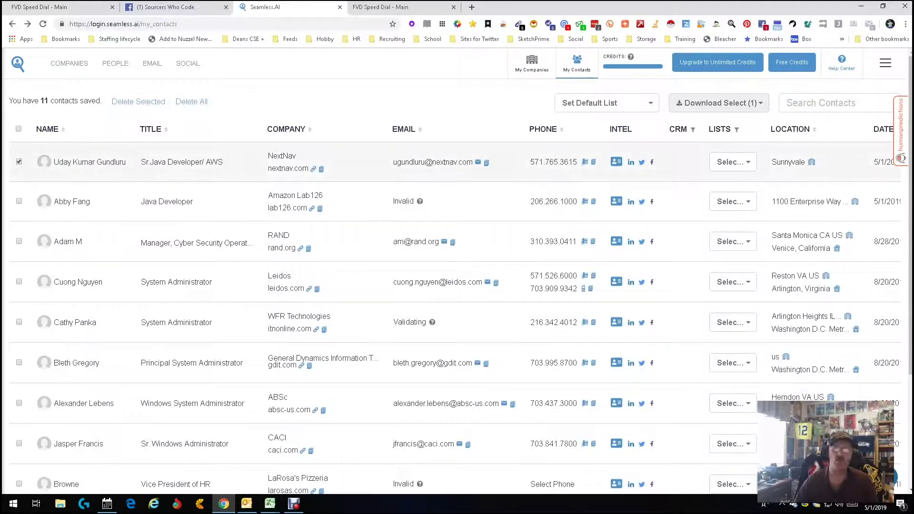
{"action": "left_click", "coordinate": [606, 103]}
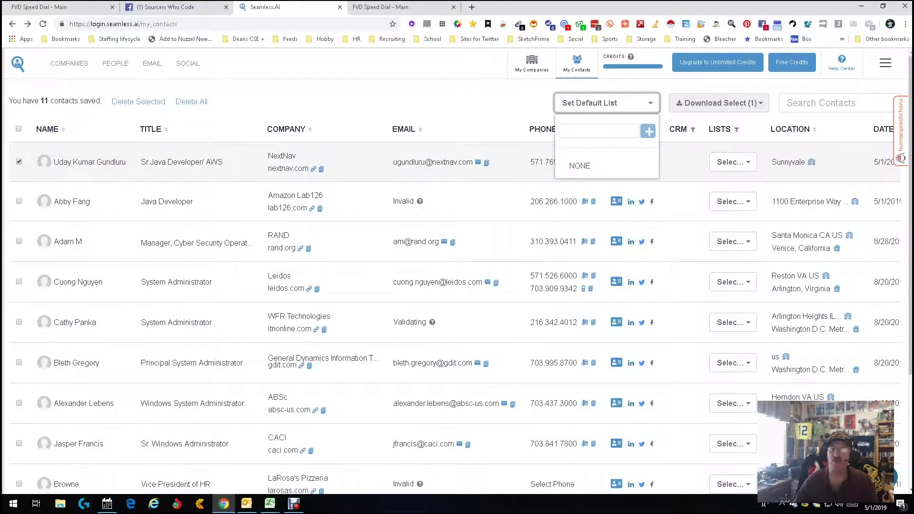
{"action": "key", "text": "Escape"}
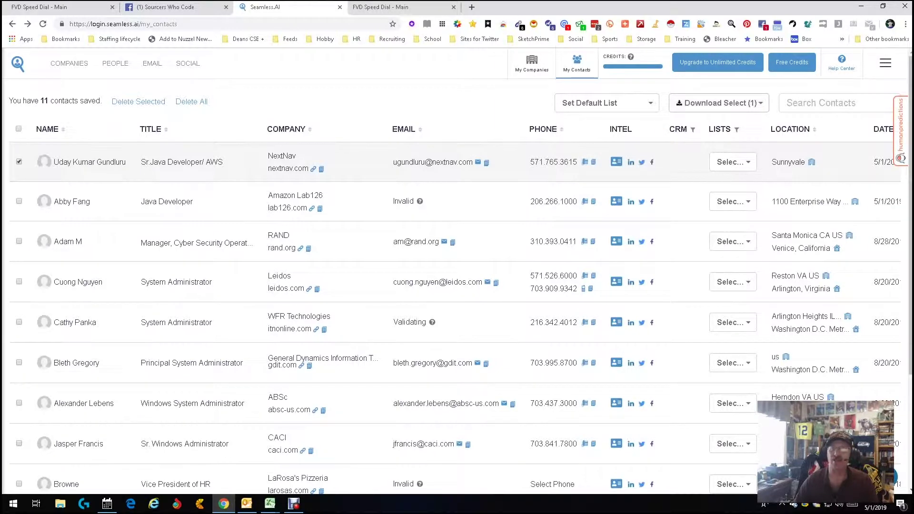
{"action": "left_click", "coordinate": [718, 102]}
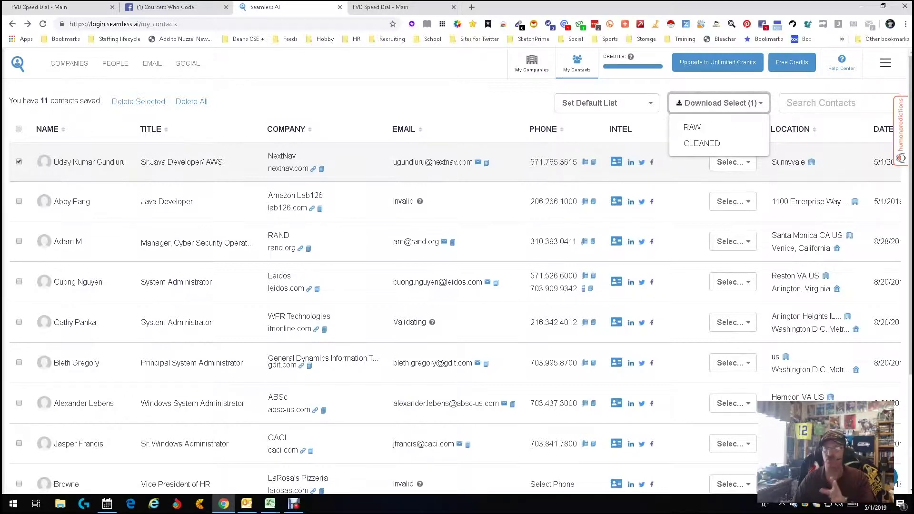
{"action": "key", "text": "Escape"}
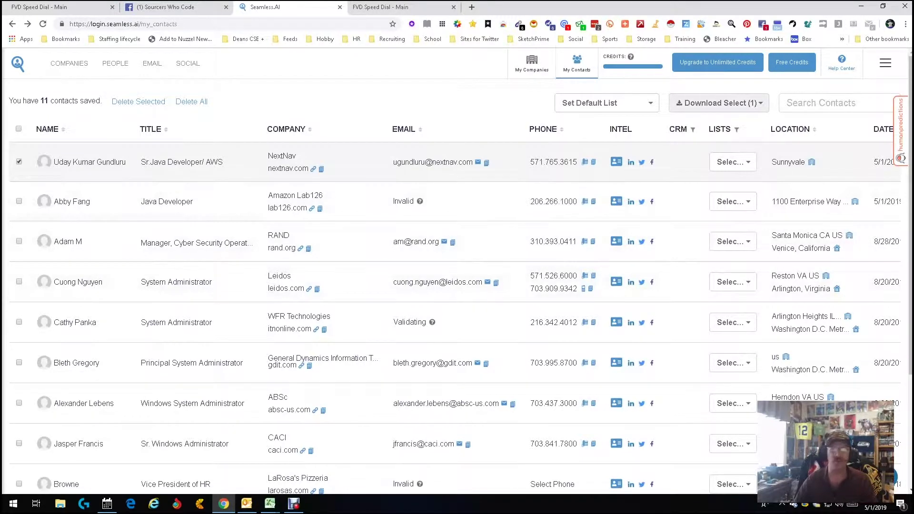
View the email account integration page and the social page, closing the LinkedIn page that opens
{"action": "left_click", "coordinate": [153, 63]}
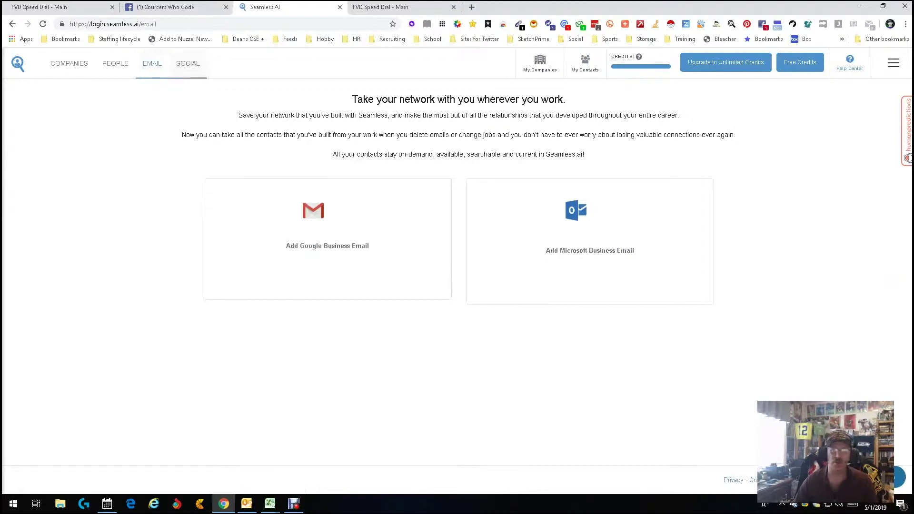
{"action": "left_click", "coordinate": [188, 63]}
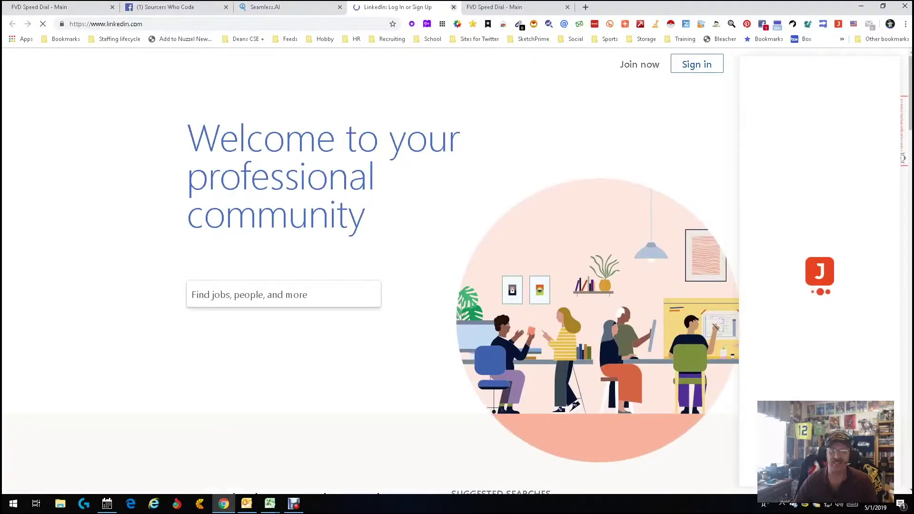
{"action": "key", "text": "ctrl+w"}
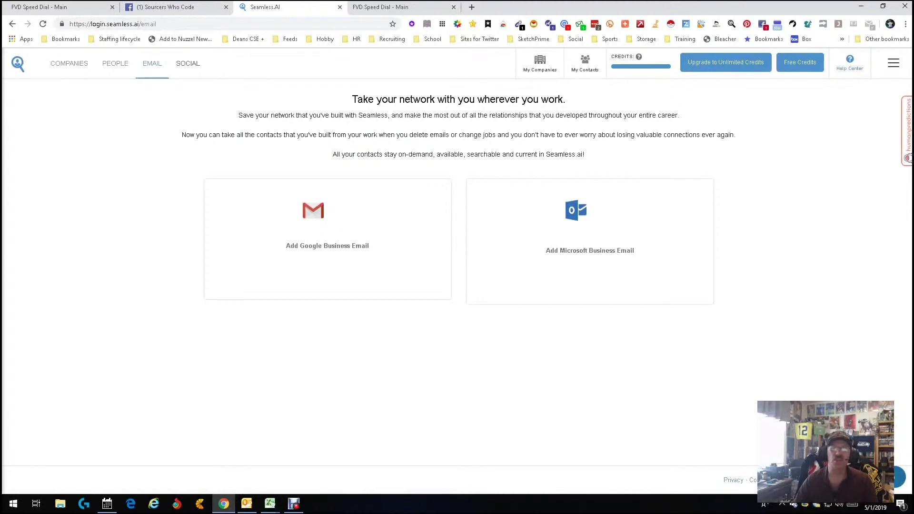
Select all saved contacts and check the download formats offered for them
{"action": "left_click", "coordinate": [585, 63]}
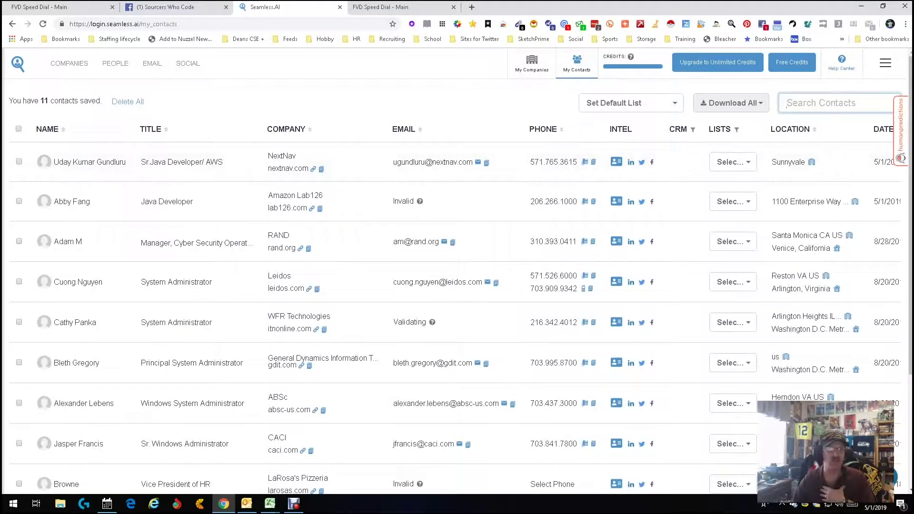
{"action": "left_click", "coordinate": [19, 129]}
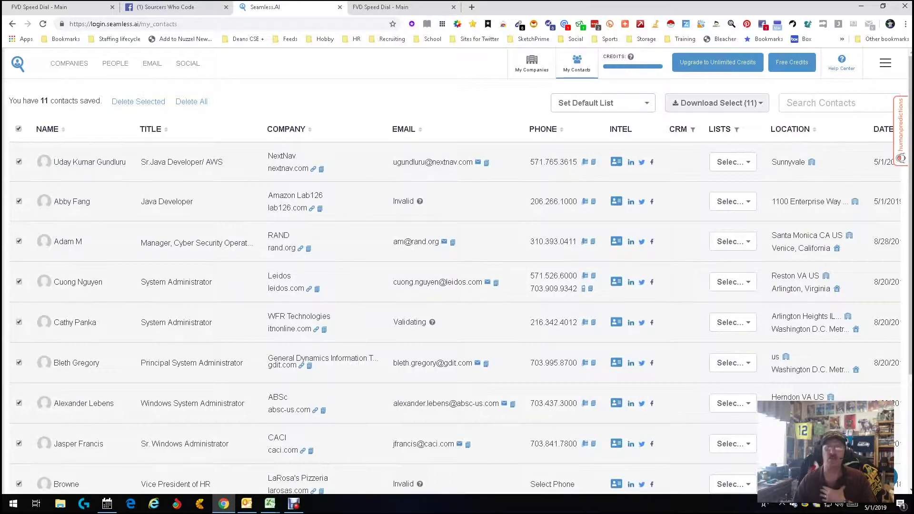
{"action": "left_click", "coordinate": [716, 103]}
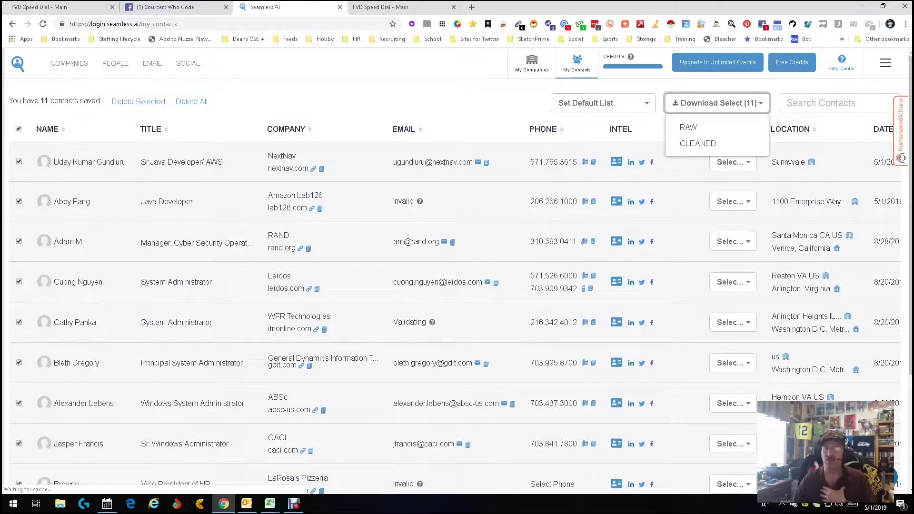
{"action": "key", "text": "Escape"}
{"action": "key", "text": "Return"}
{"action": "key", "text": "Escape"}
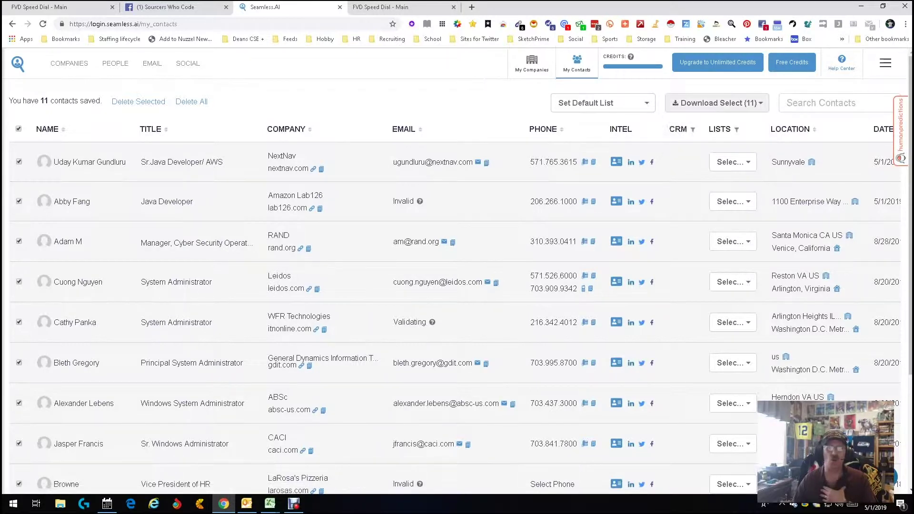
Switch to Excel to examine the exported contacts.csv, and return to the download formats for the selected contacts
{"action": "key", "text": "alt+Tab"}
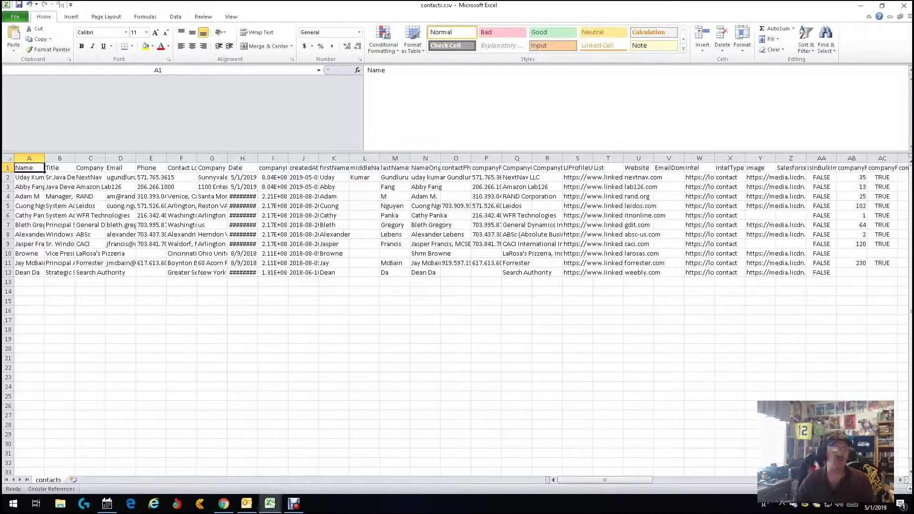
{"action": "mouse_move", "coordinate": [604, 480]}
{"action": "left_mouse_down"}
{"action": "mouse_move", "coordinate": [759, 480]}
{"action": "mouse_move", "coordinate": [604, 480]}
{"action": "left_mouse_up"}
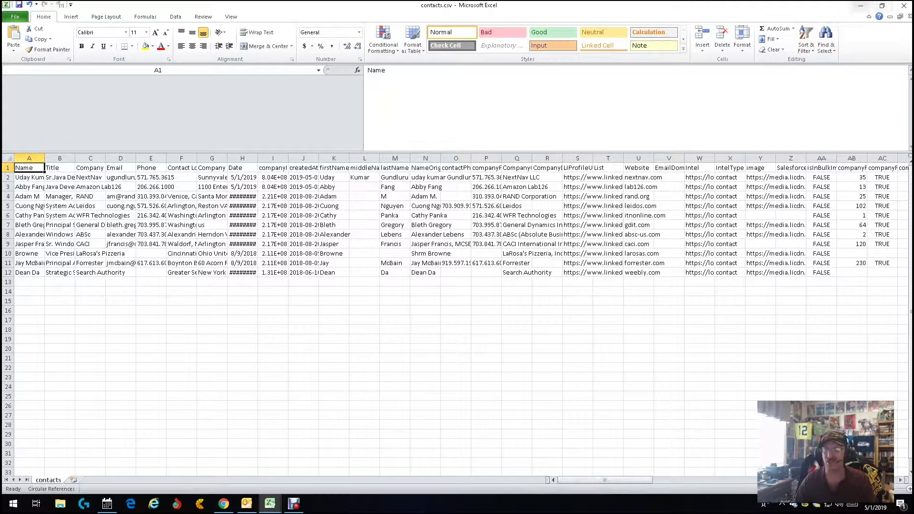
{"action": "left_click", "coordinate": [860, 6]}
{"action": "left_click", "coordinate": [717, 103]}
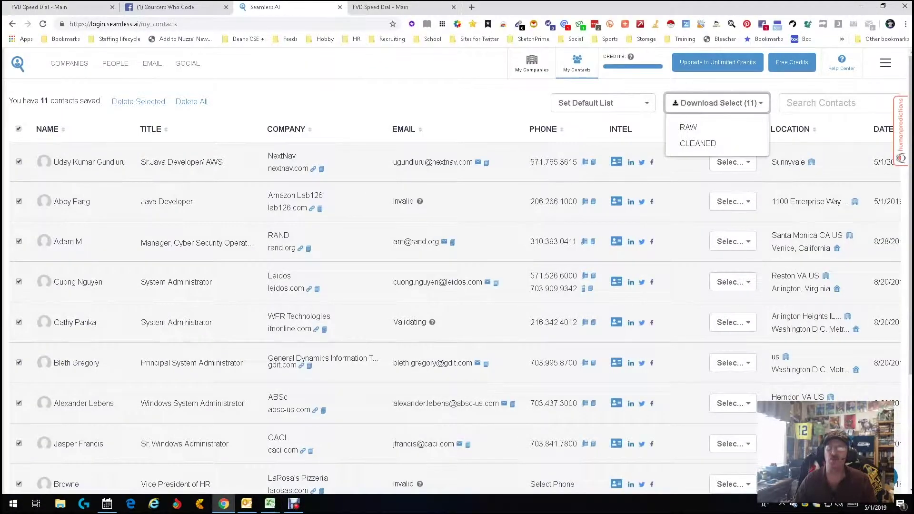
Download the selected contacts in the CLEANED format and widen the Contact Location and Phone columns in contacts (1).csv
{"action": "left_click", "coordinate": [698, 144]}
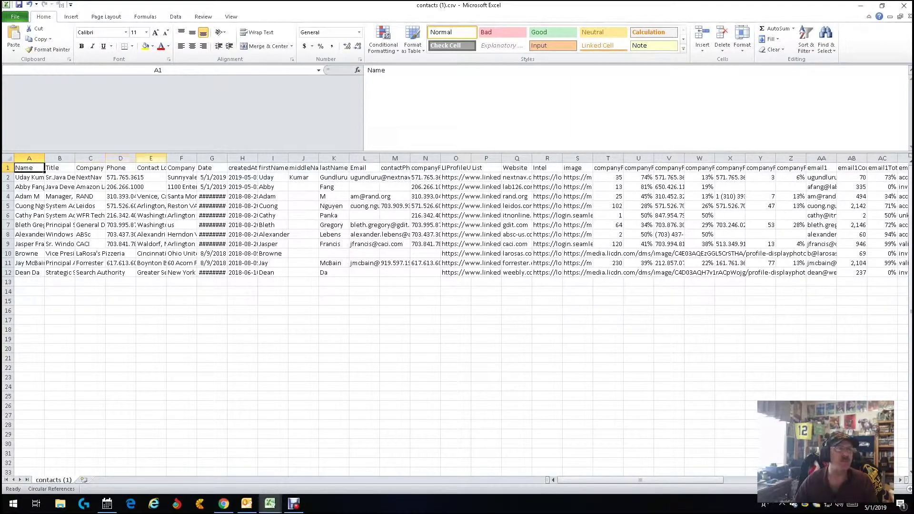
{"action": "left_click_drag", "start_coordinate": [166, 158], "coordinate": [300, 158]}
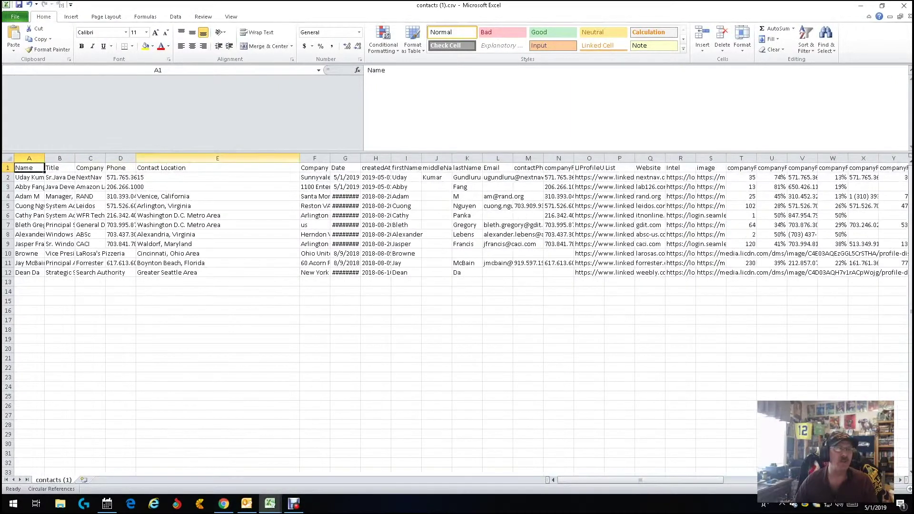
{"action": "left_click_drag", "start_coordinate": [136, 158], "coordinate": [190, 158]}
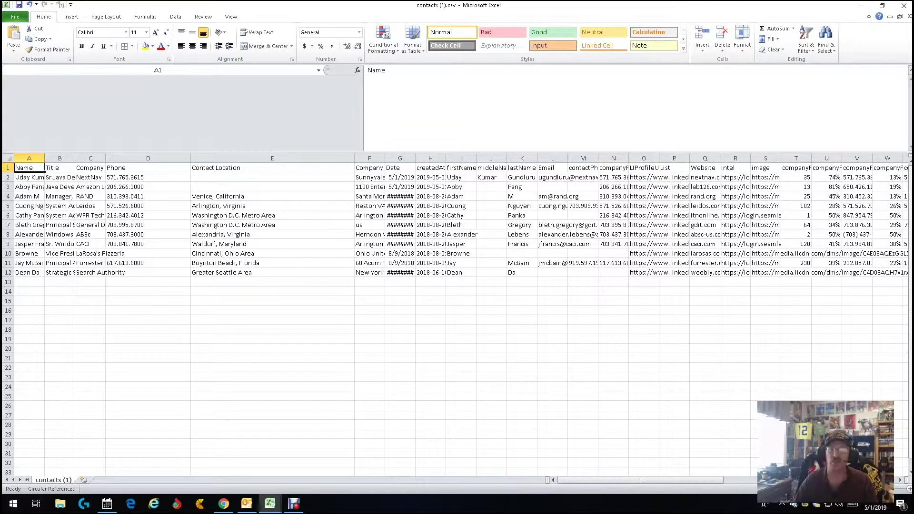
Widen the advertisingIntelligence column to show its full links, and return to the first columns of the sheet
{"action": "left_click_drag", "start_coordinate": [640, 479], "coordinate": [702, 480]}
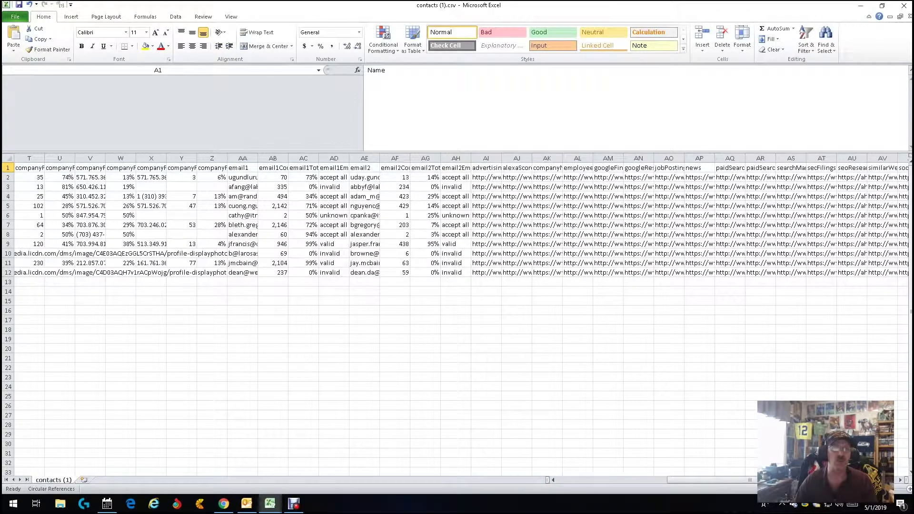
{"action": "left_click_drag", "start_coordinate": [501, 159], "coordinate": [637, 158]}
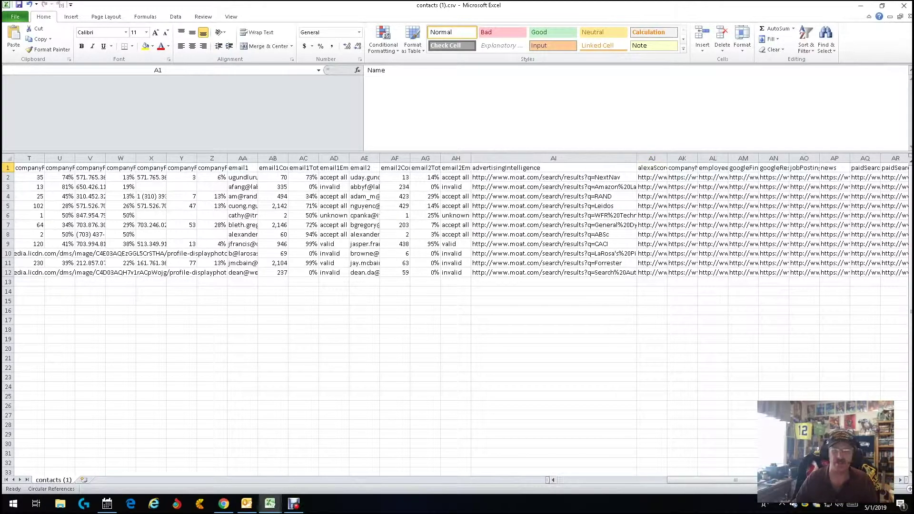
{"action": "left_click_drag", "start_coordinate": [735, 480], "coordinate": [626, 480]}
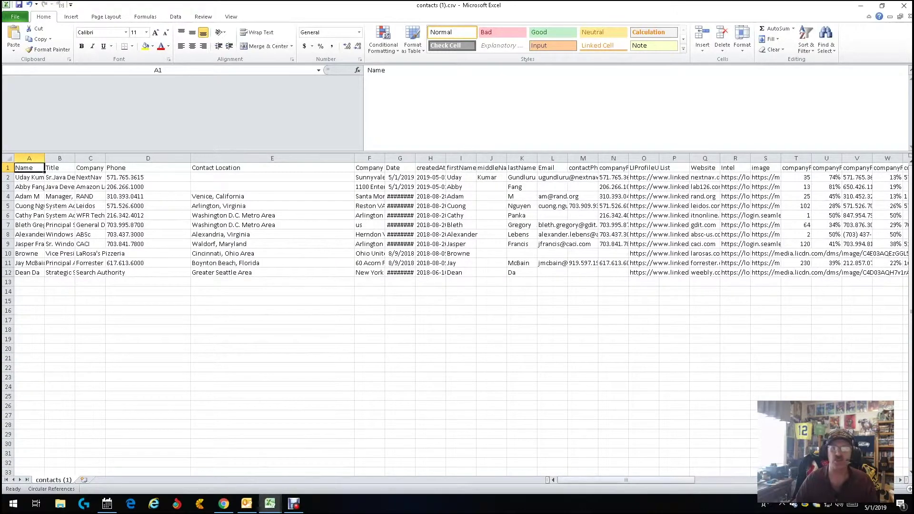
Switch back to Seamless.AI and open the people search page
{"action": "key", "text": "alt+Tab"}
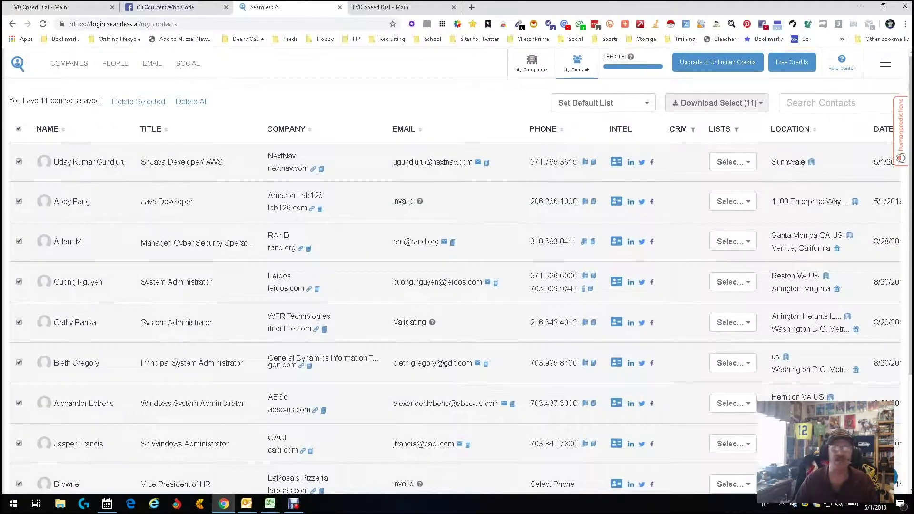
{"action": "left_click", "coordinate": [115, 64]}
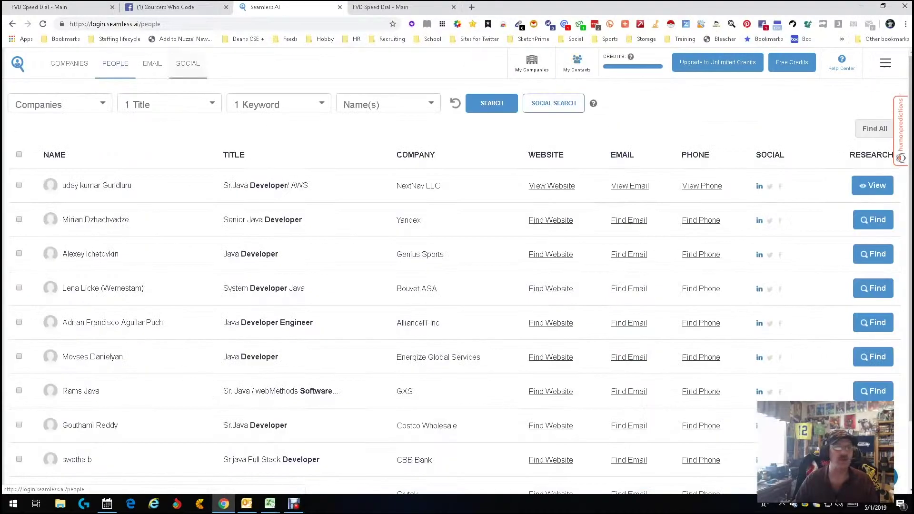
{"action": "mouse_move", "coordinate": [593, 103]}
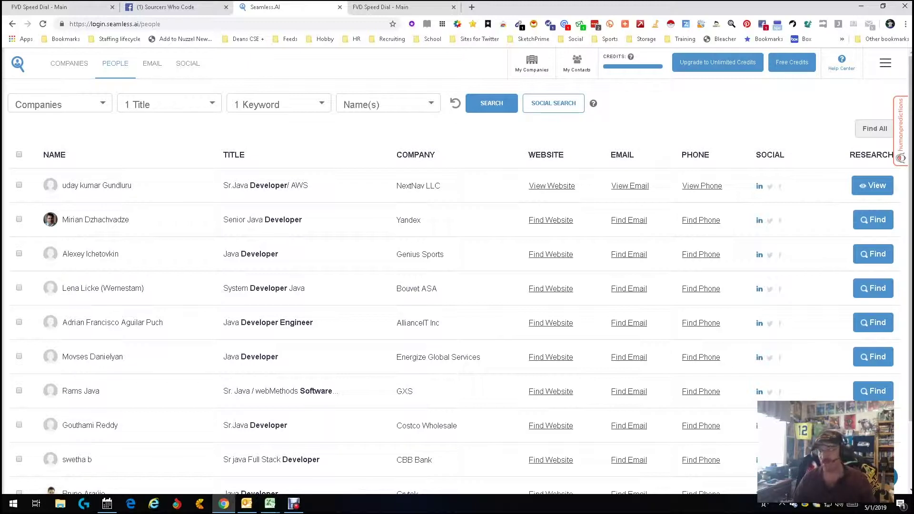
Clear the previous title and the rest of the people search form, and open the empty Titles filter
{"action": "left_click", "coordinate": [169, 103]}
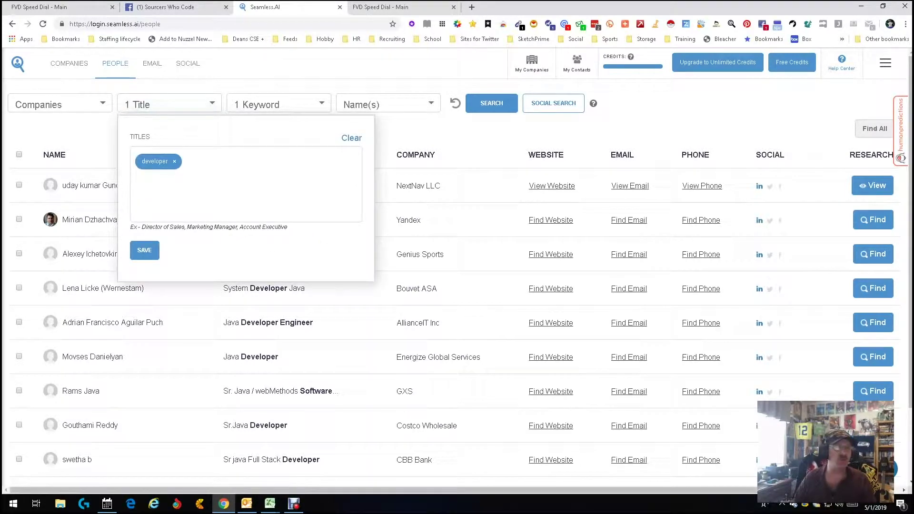
{"action": "left_click", "coordinate": [351, 138]}
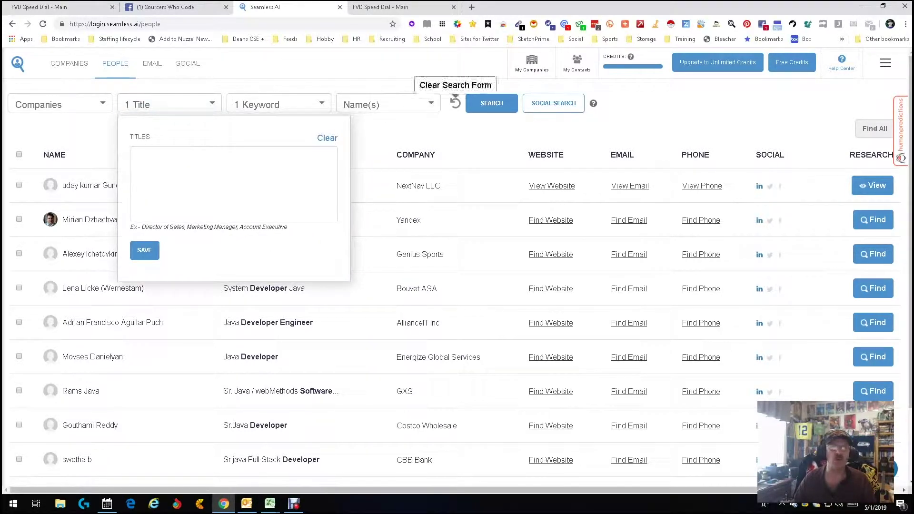
{"action": "left_click", "coordinate": [455, 103]}
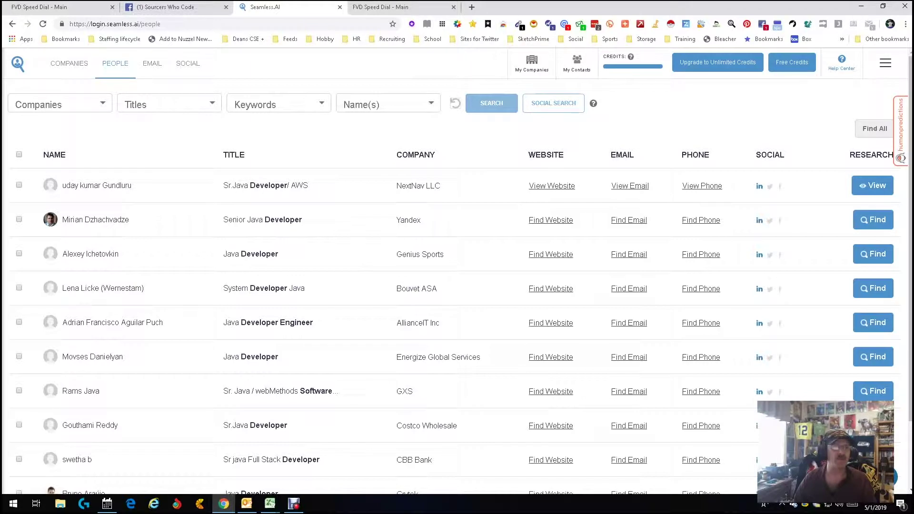
{"action": "left_click", "coordinate": [167, 103]}
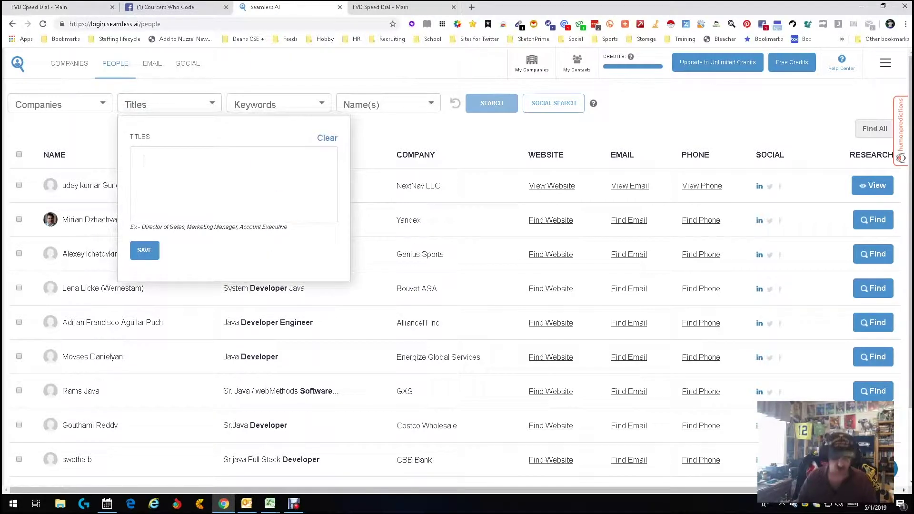
{"action": "type", "text": "attorney"}
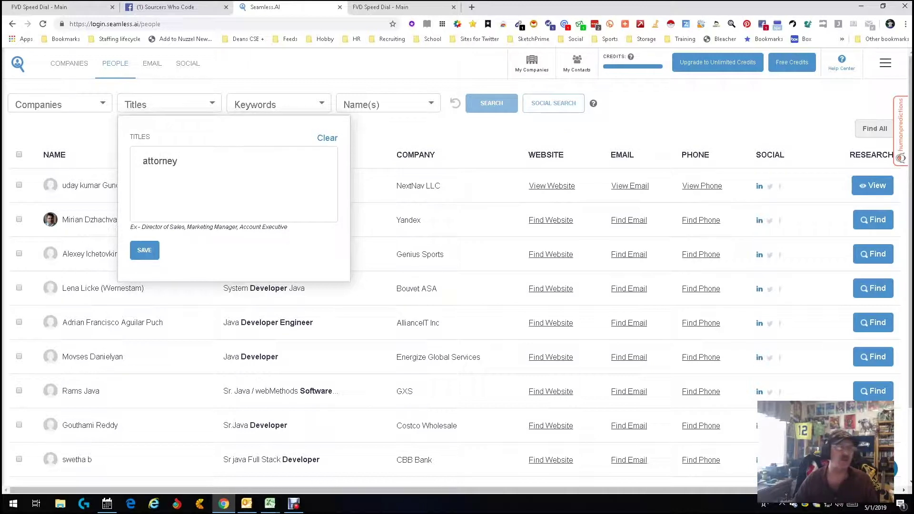
{"action": "key", "text": "BackSpace"}
{"action": "key", "text": "BackSpace"}
{"action": "key", "text": "BackSpace"}
{"action": "key", "text": "BackSpace"}
{"action": "key", "text": "BackSpace"}
{"action": "key", "text": "BackSpace"}
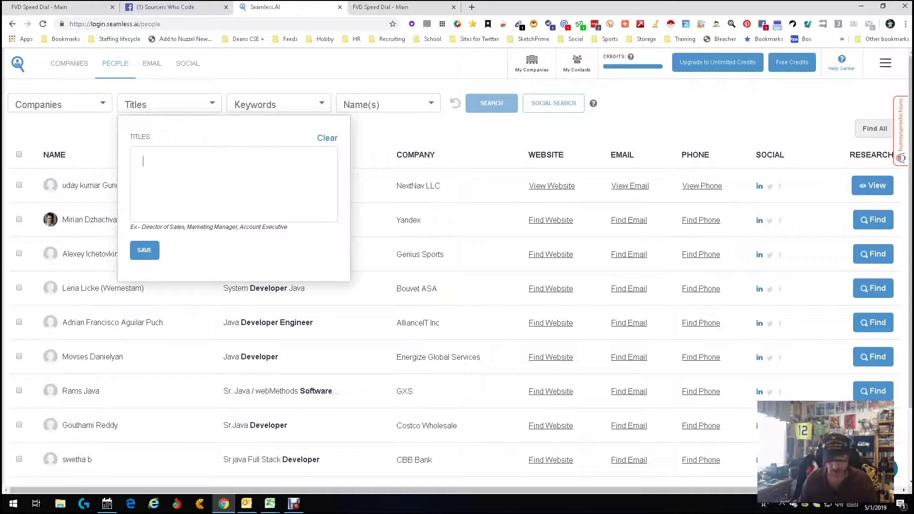
Search for people with the title PM
{"action": "type", "text": "PM"}
{"action": "key", "text": "Return"}
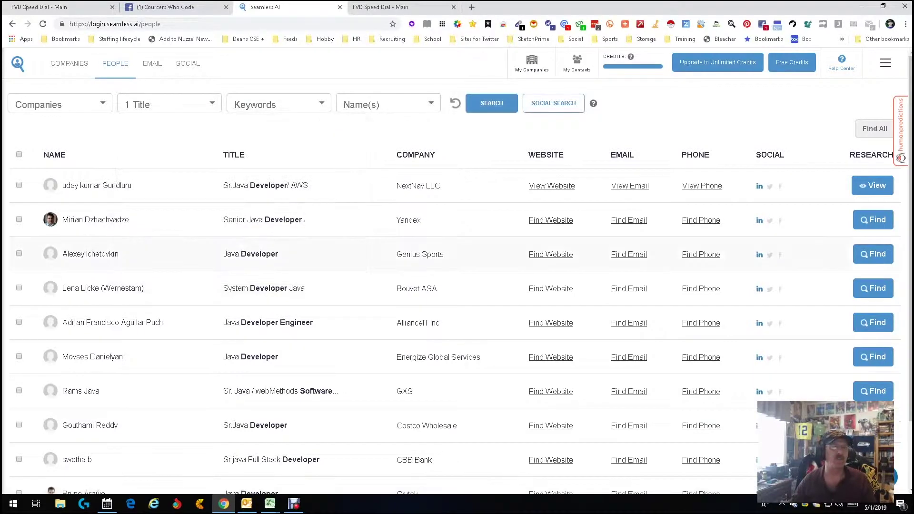
{"action": "left_click", "coordinate": [491, 103]}
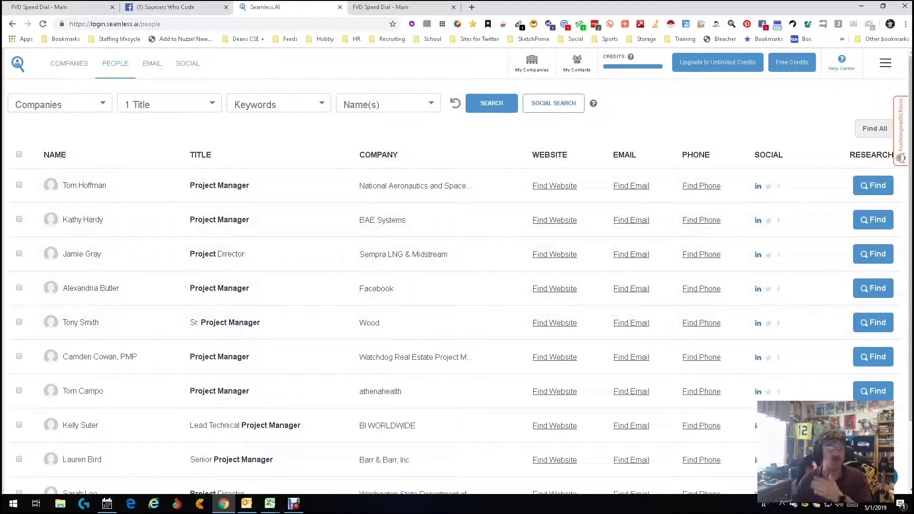
Go to the second page of results and research the contact details of the first project manager, at Container Solutions
{"action": "scroll", "coordinate": [457, 271], "scroll_direction": "down", "scroll_amount": 2}
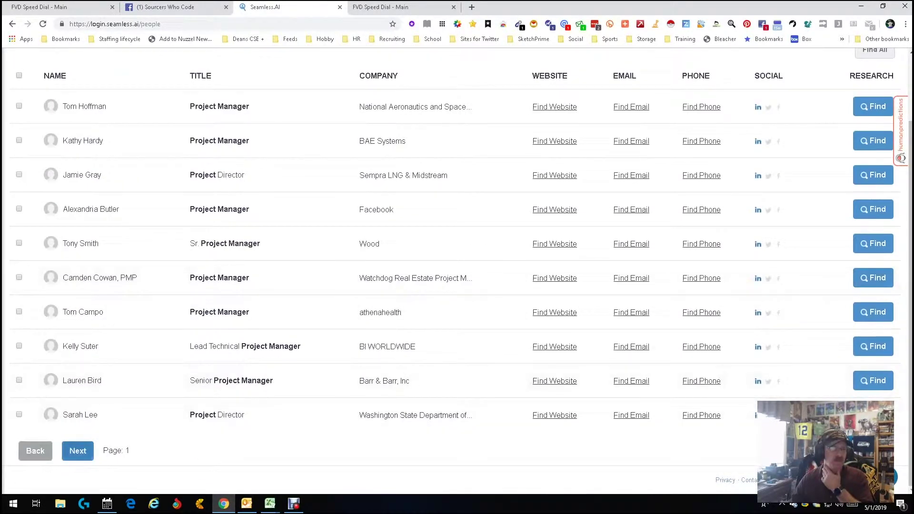
{"action": "left_click", "coordinate": [78, 450]}
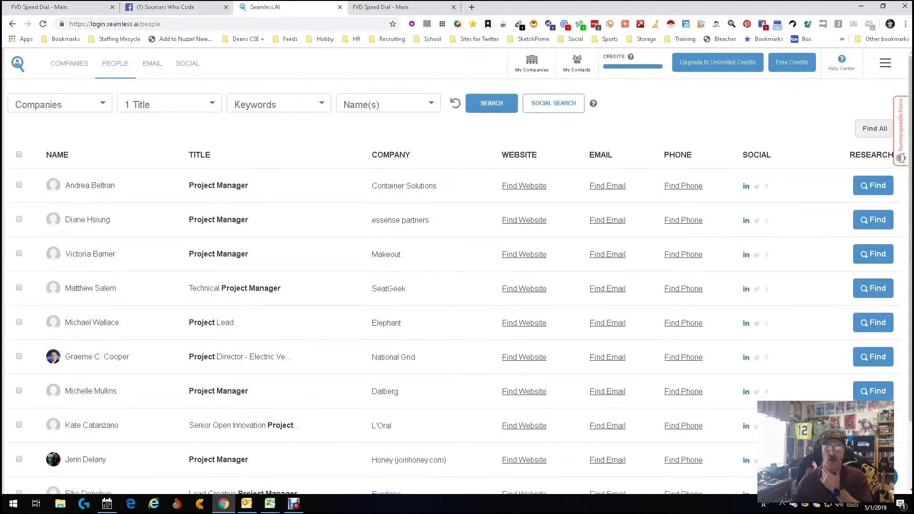
{"action": "scroll", "coordinate": [457, 270], "scroll_direction": "down", "scroll_amount": 2}
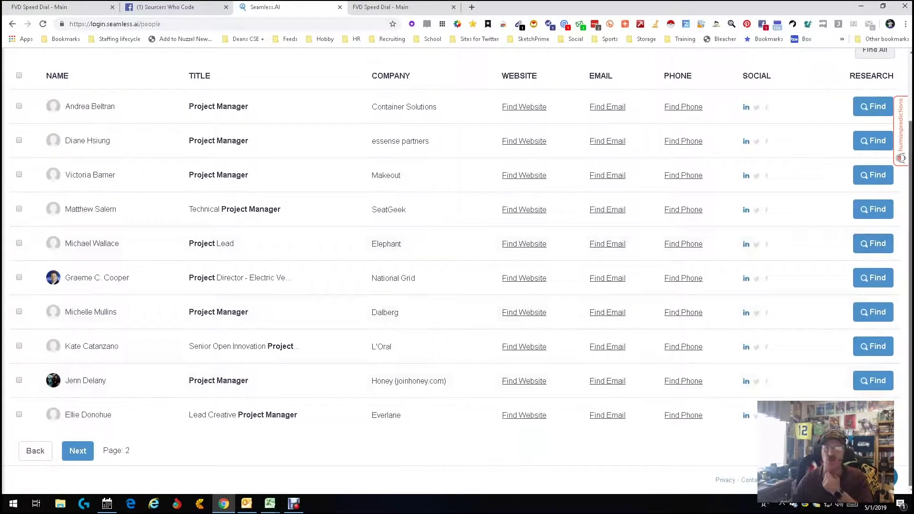
{"action": "scroll", "coordinate": [457, 271], "scroll_direction": "up", "scroll_amount": 2}
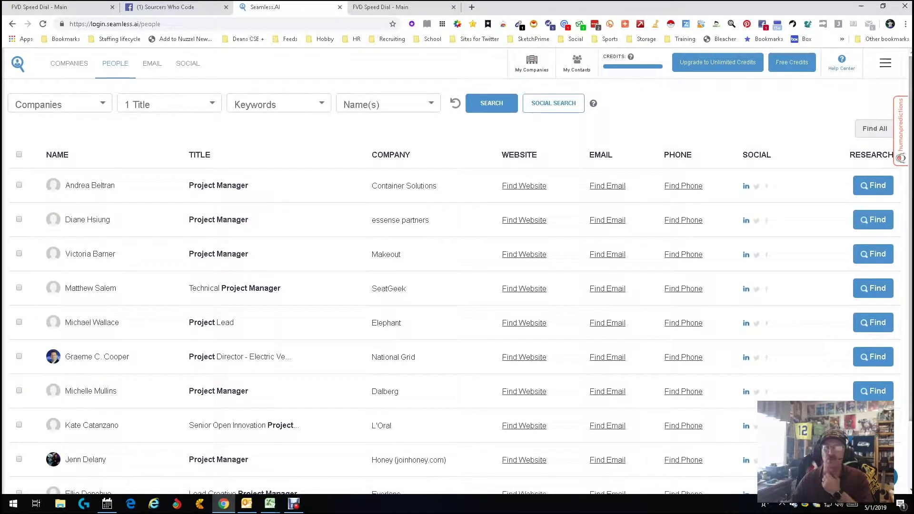
{"action": "left_click", "coordinate": [873, 185]}
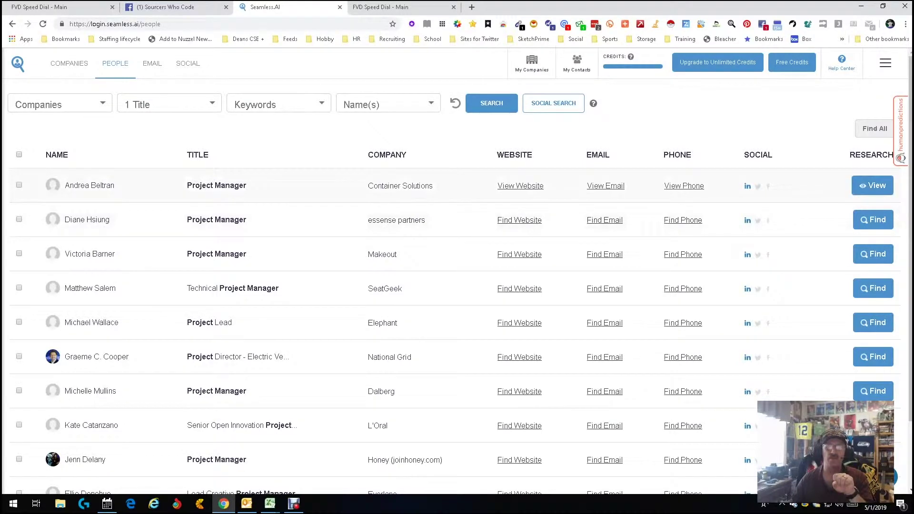
Review the whole list of saved contacts
{"action": "left_click", "coordinate": [576, 63]}
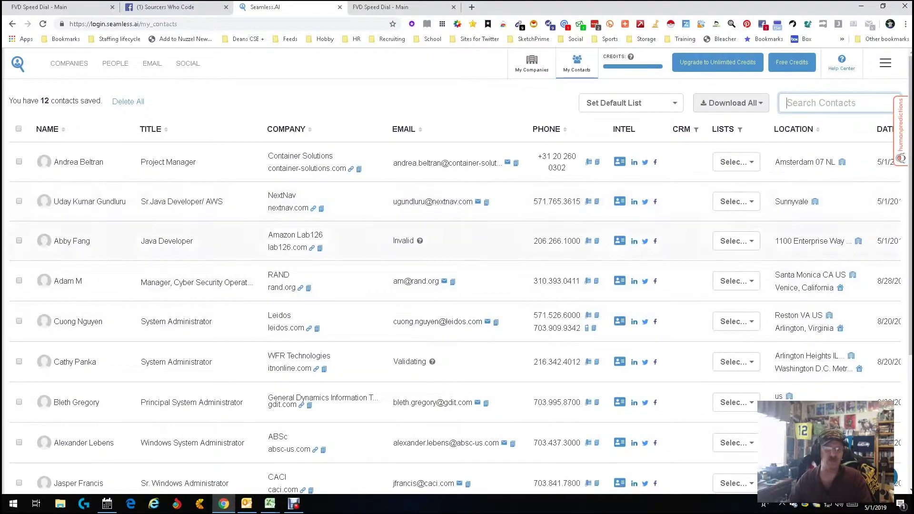
{"action": "scroll", "coordinate": [457, 271], "scroll_direction": "down", "scroll_amount": 4}
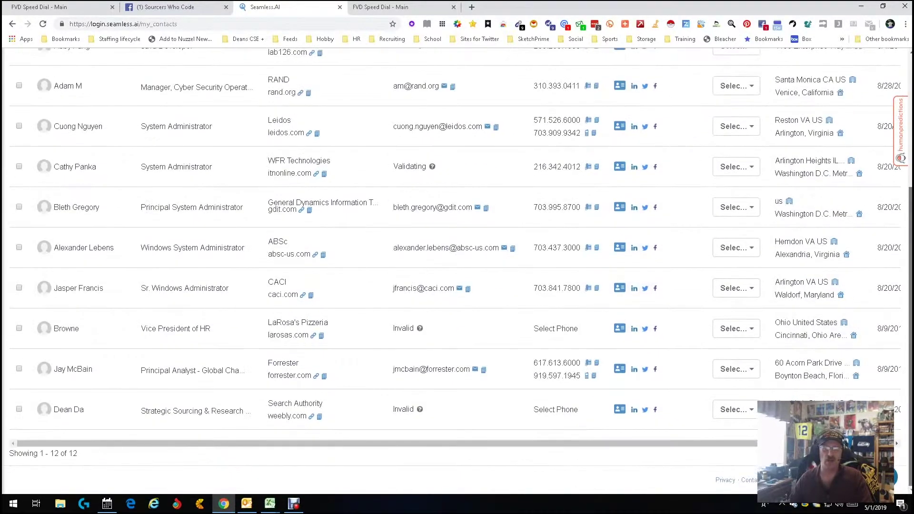
{"action": "scroll", "coordinate": [457, 272], "scroll_direction": "up", "scroll_amount": 4}
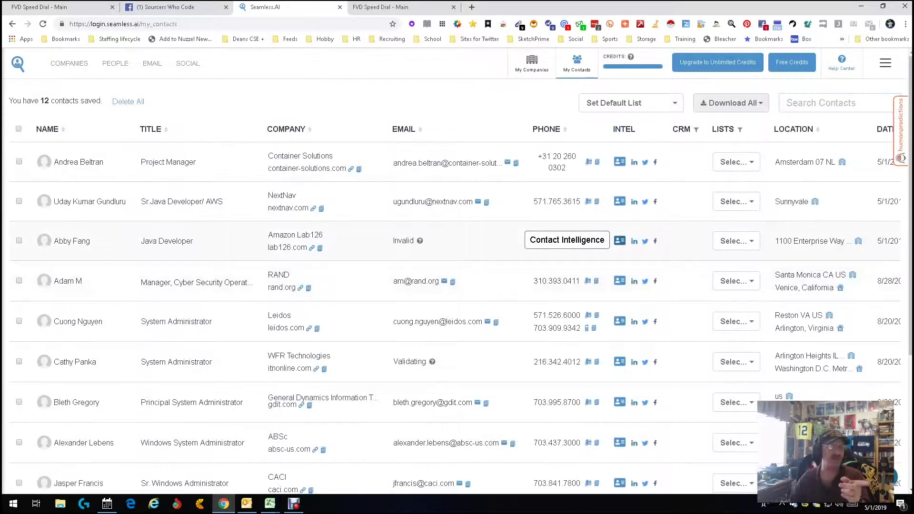
Open the contact intelligence of the Amazon Lab126 Java Developer and view the linked Facebook people search, closing it each time
{"action": "left_click", "coordinate": [619, 241]}
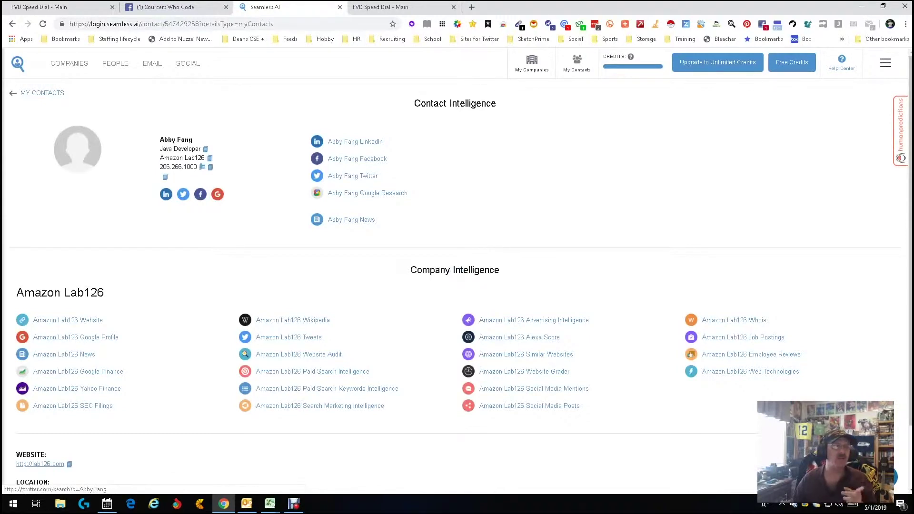
{"action": "left_click", "coordinate": [357, 158]}
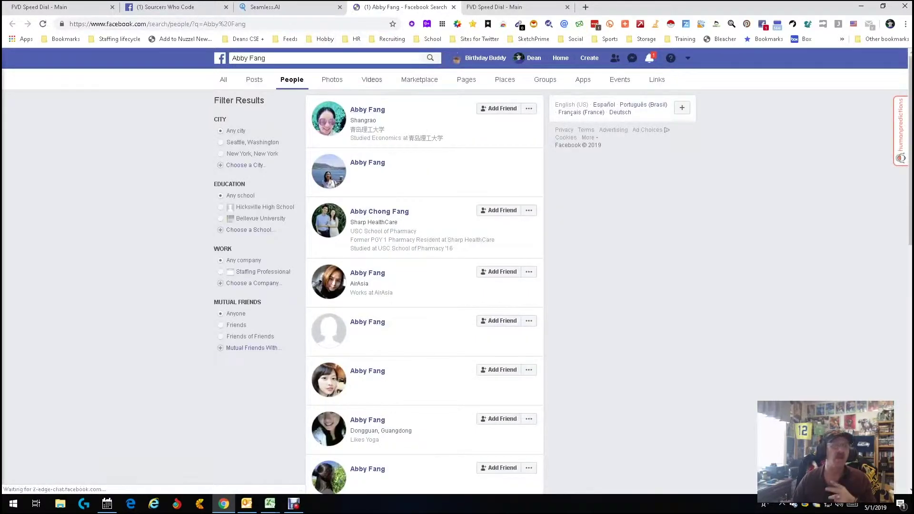
{"action": "left_click", "coordinate": [454, 7]}
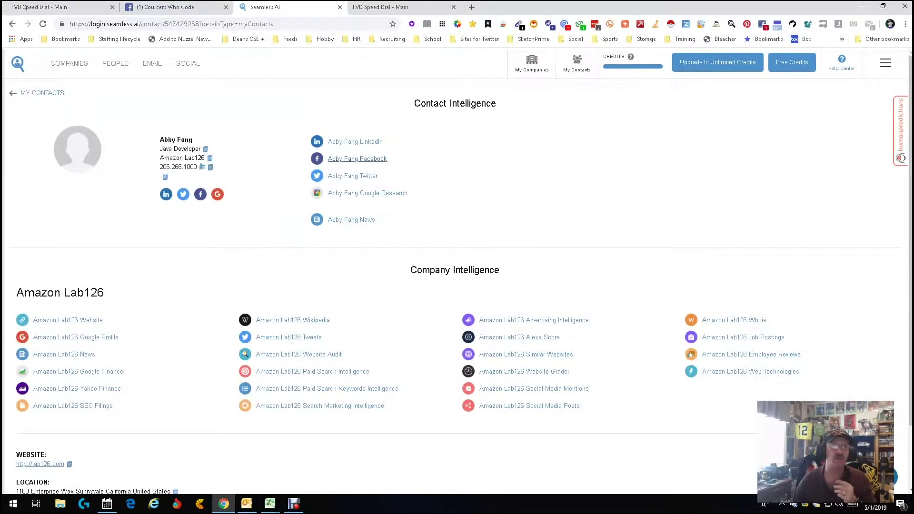
{"action": "left_click", "coordinate": [357, 159]}
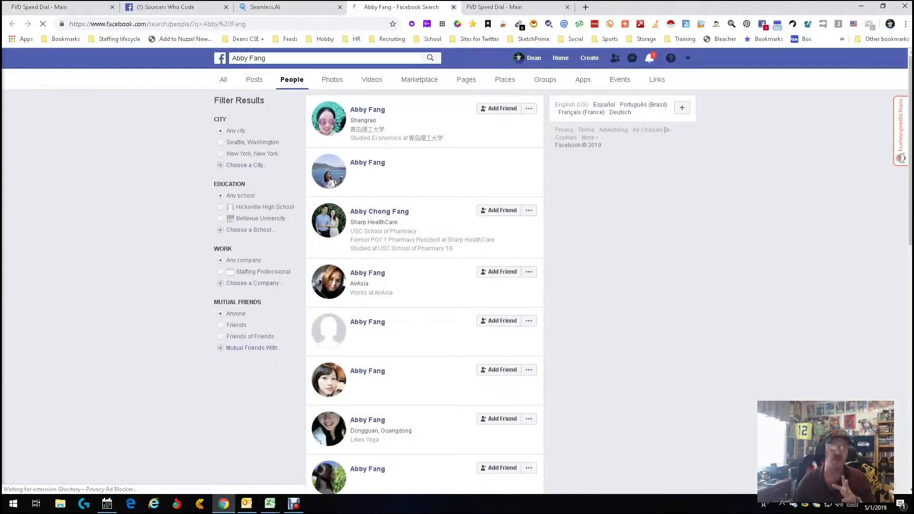
{"action": "key", "text": "ctrl+w"}
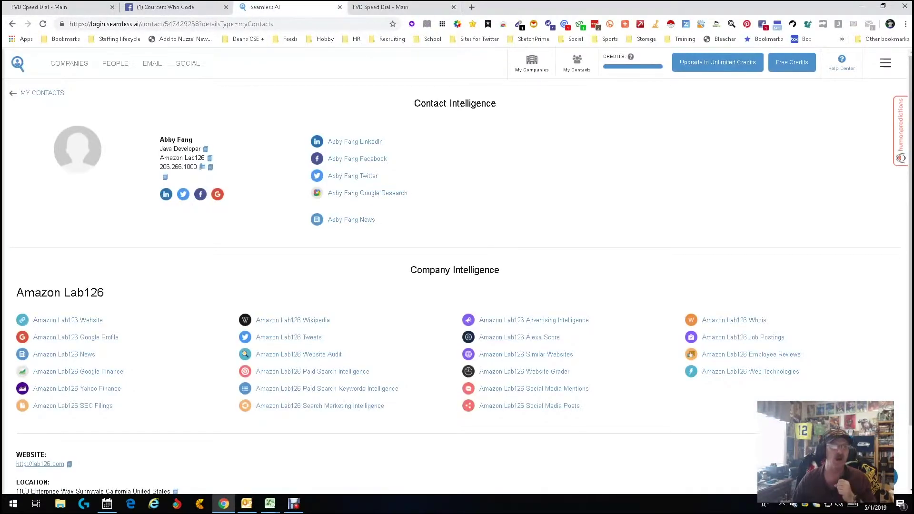
View the Java Developer's LinkedIn profile without the contact-finder overlay, and open the Nymeria extension's login page from it
{"action": "left_click", "coordinate": [355, 142]}
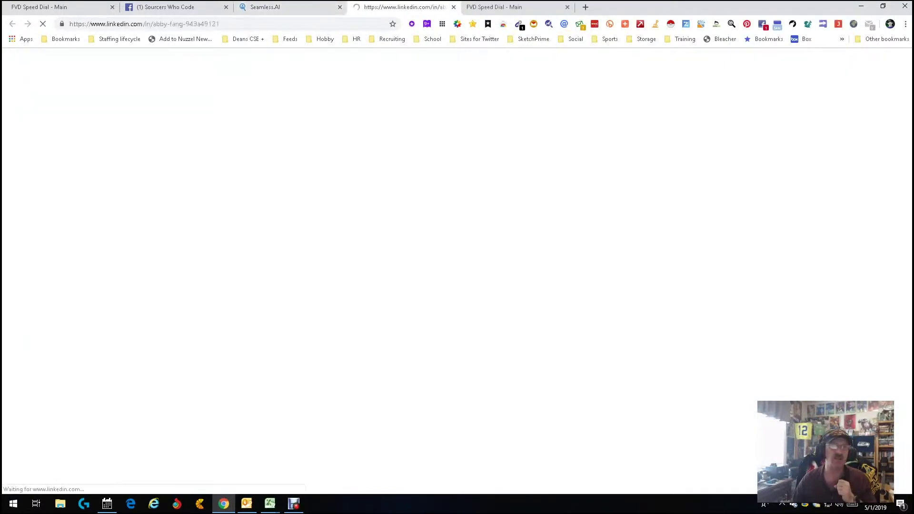
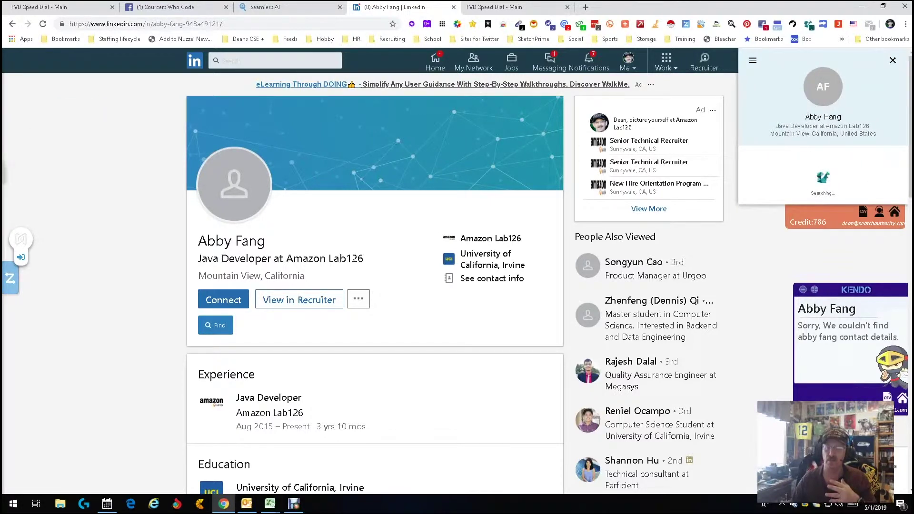
{"action": "left_click", "coordinate": [893, 60]}
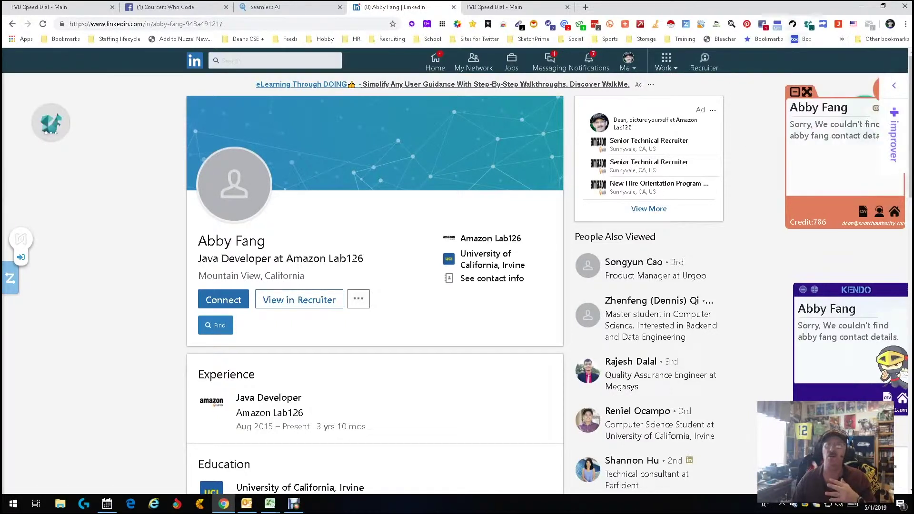
{"action": "left_click", "coordinate": [792, 24]}
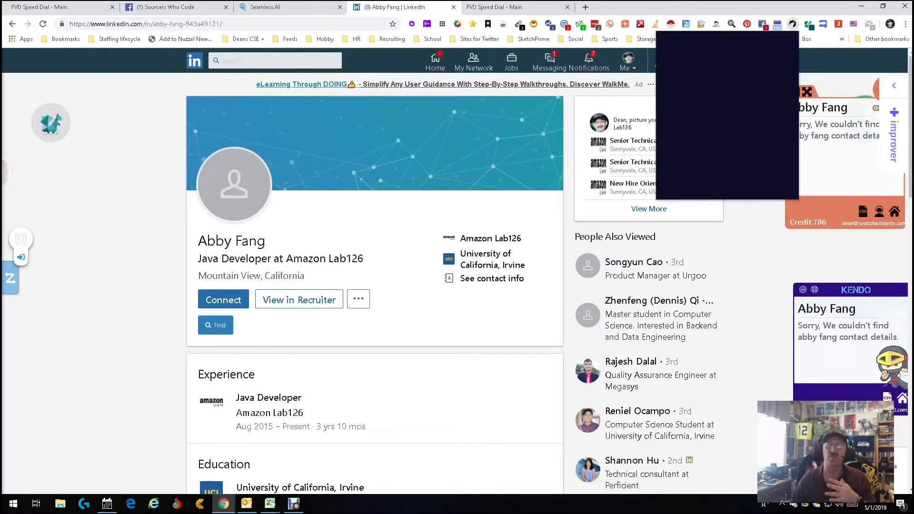
{"action": "left_click", "coordinate": [727, 150]}
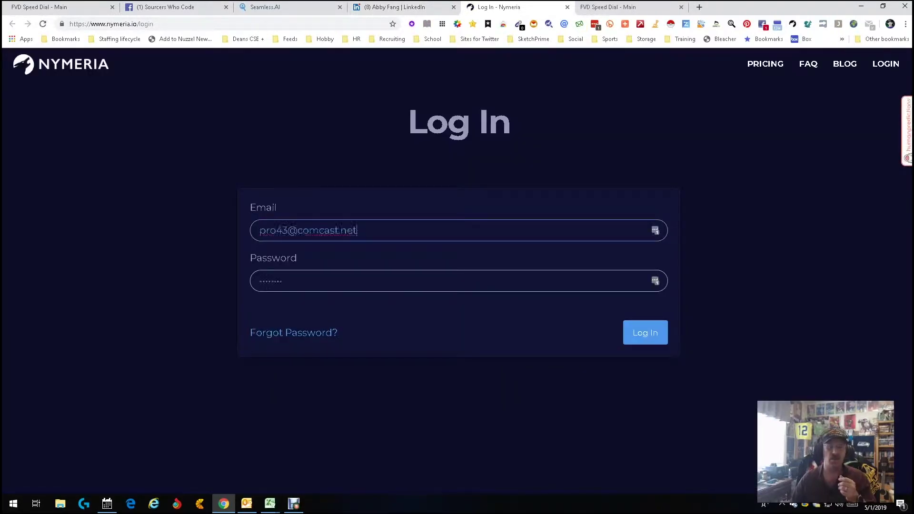
Log in to Nymeria with the prefilled account credentials and close its page to return to the LinkedIn profile
{"action": "key", "text": "Return"}
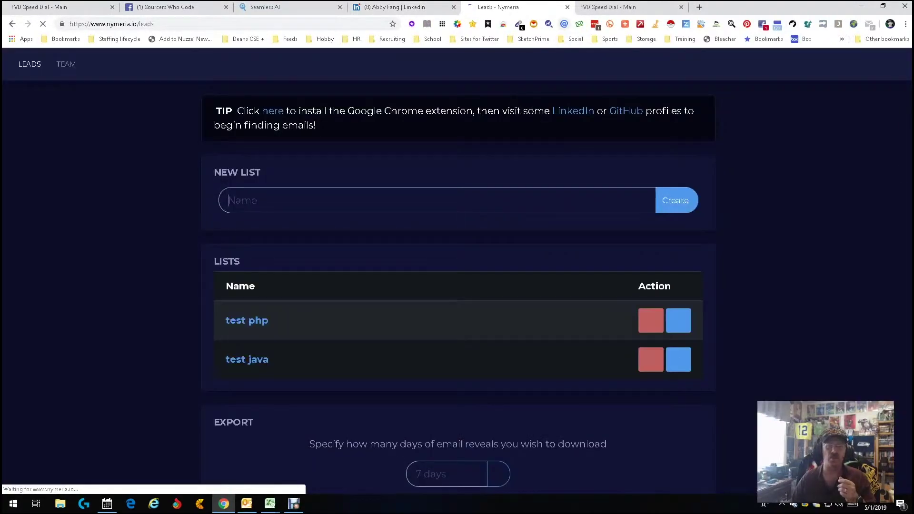
{"action": "key", "text": "ctrl+w"}
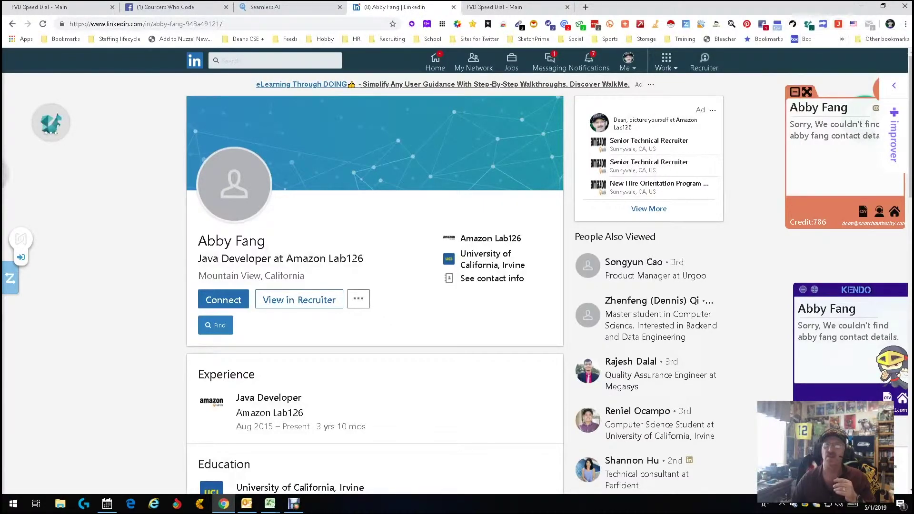
Look up the Java Developer's contact details with PreContactTool and close its popup
{"action": "left_click", "coordinate": [823, 24]}
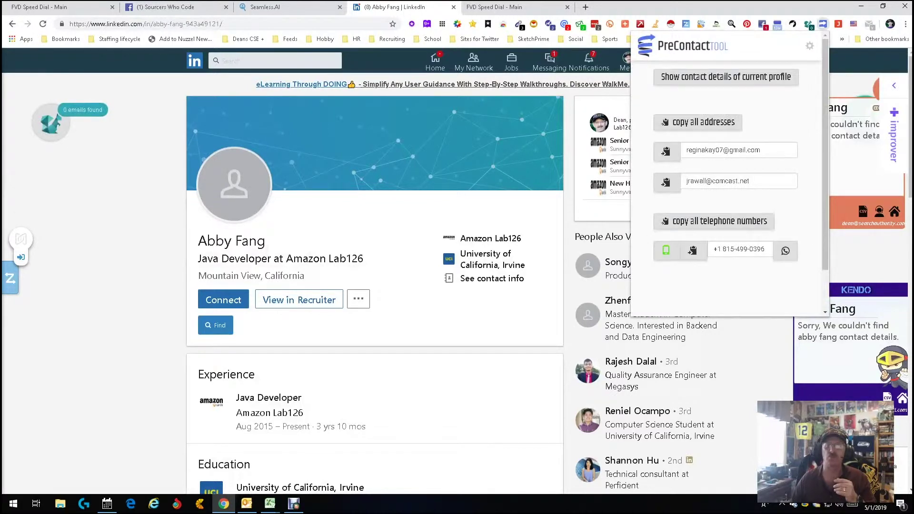
{"action": "left_click", "coordinate": [726, 77]}
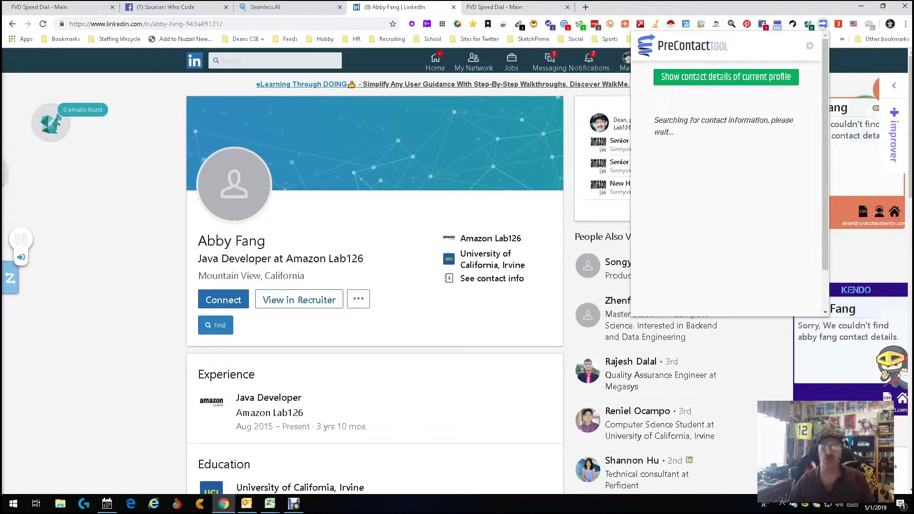
{"action": "left_click", "coordinate": [823, 24]}
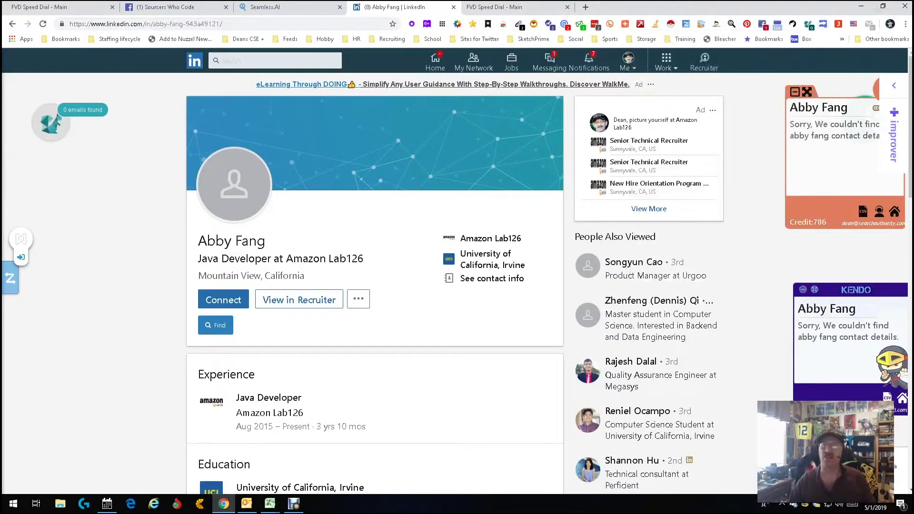
{"action": "left_click", "coordinate": [905, 24]}
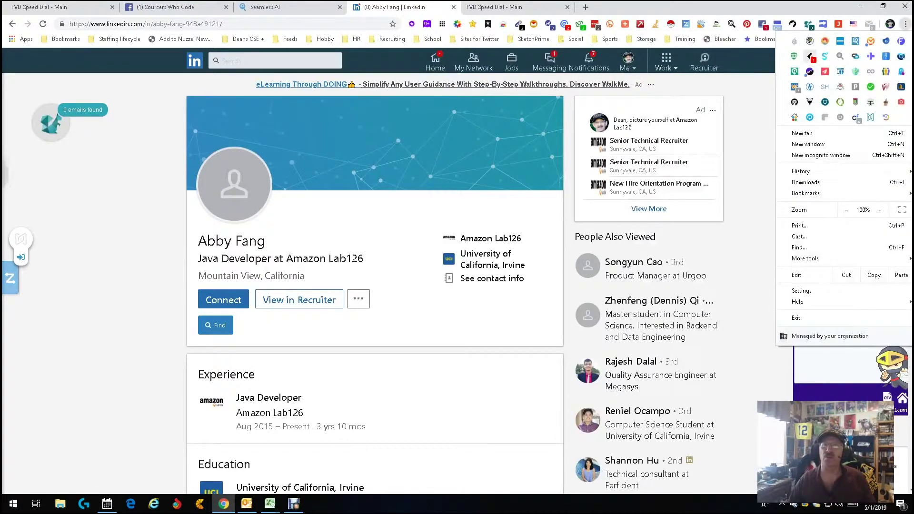
{"action": "left_click", "coordinate": [810, 56]}
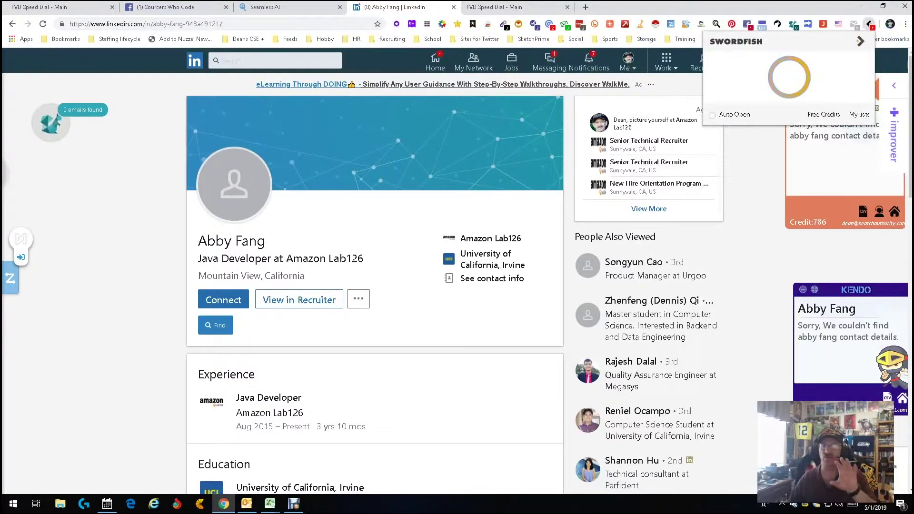
{"action": "key", "text": "Escape"}
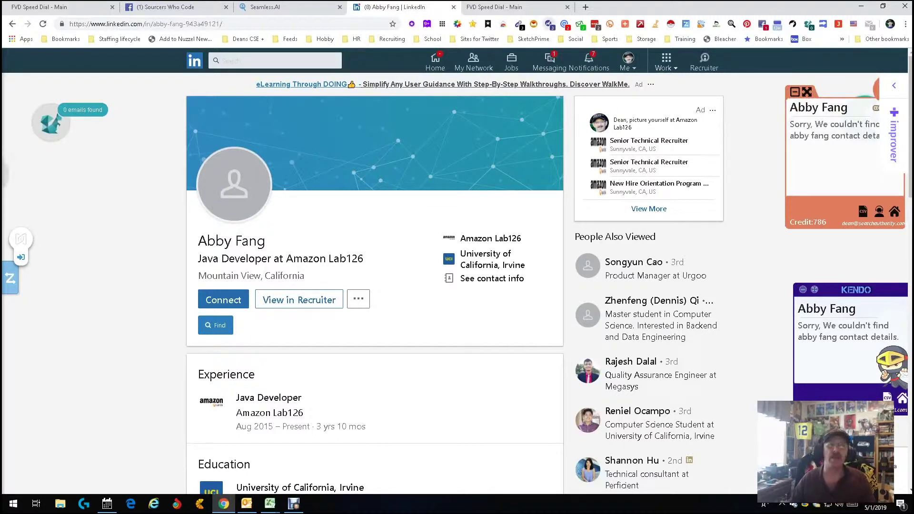
{"action": "left_click", "coordinate": [549, 23]}
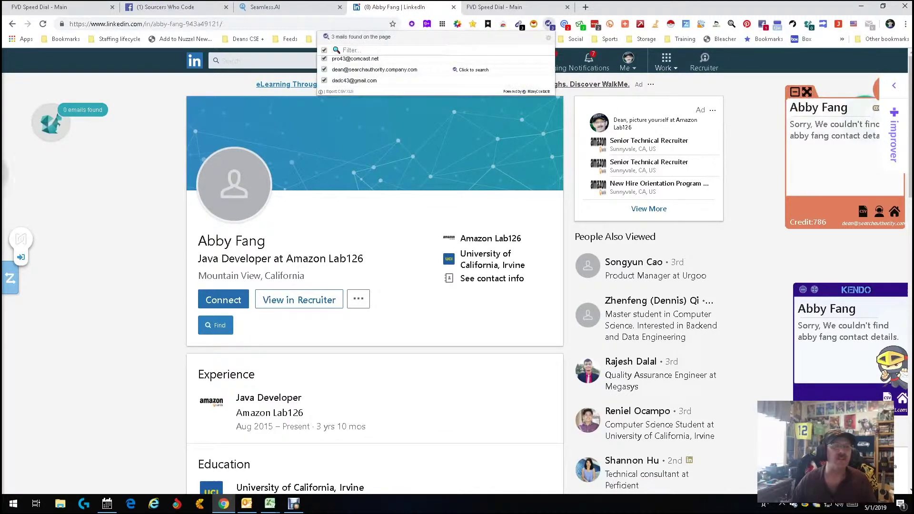
{"action": "key", "text": "Escape"}
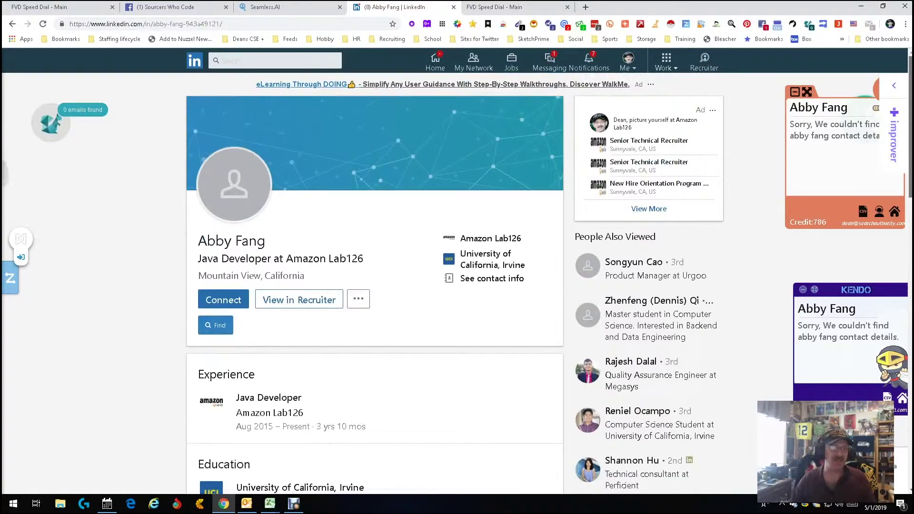
Select all records in the ZAPinfo Zapboard and delete them
{"action": "scroll", "coordinate": [374, 285], "scroll_direction": "down", "scroll_amount": 1}
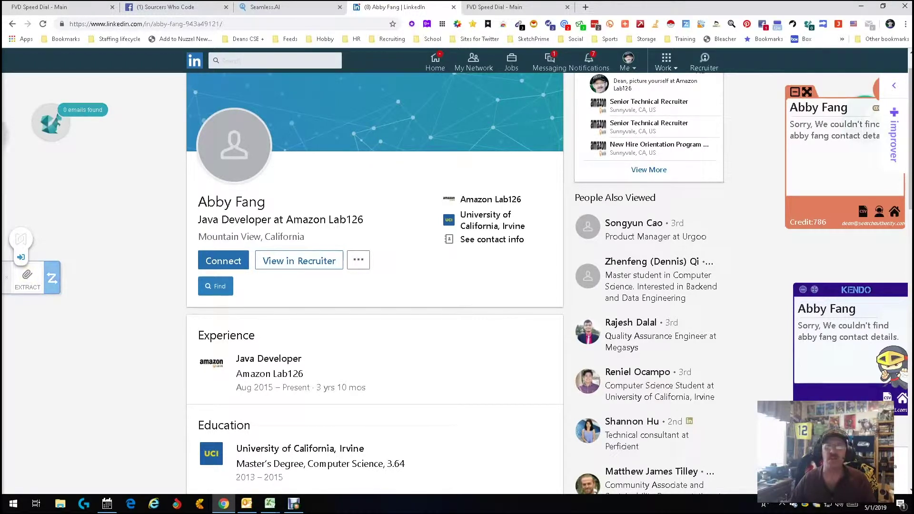
{"action": "left_click", "coordinate": [686, 24]}
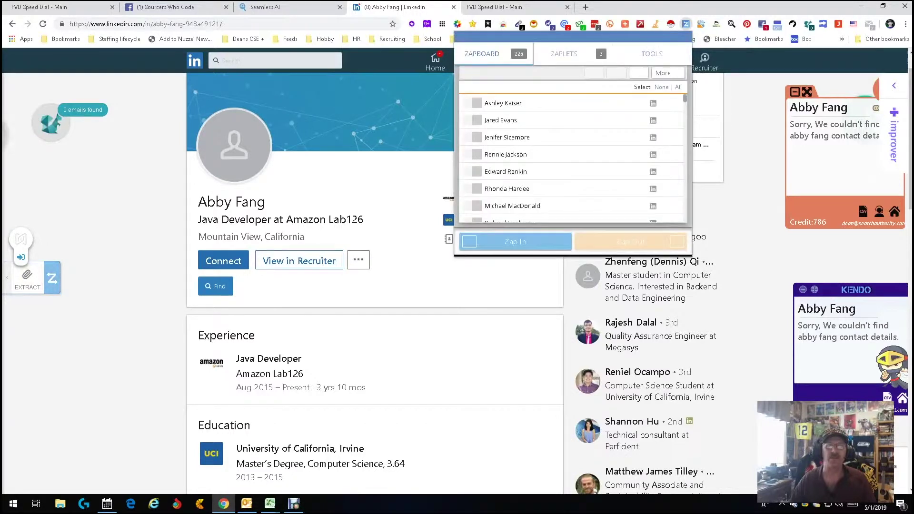
{"action": "left_click", "coordinate": [678, 87]}
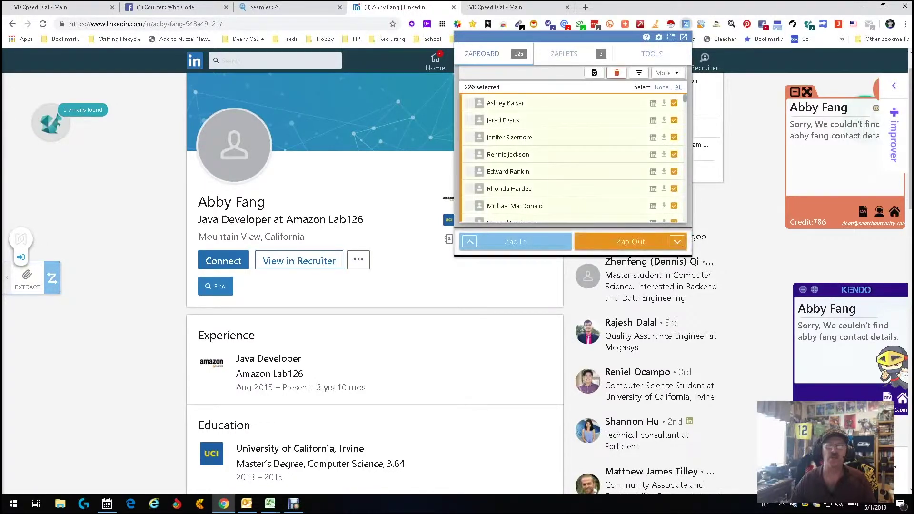
{"action": "left_click", "coordinate": [617, 73]}
{"action": "left_click", "coordinate": [638, 158]}
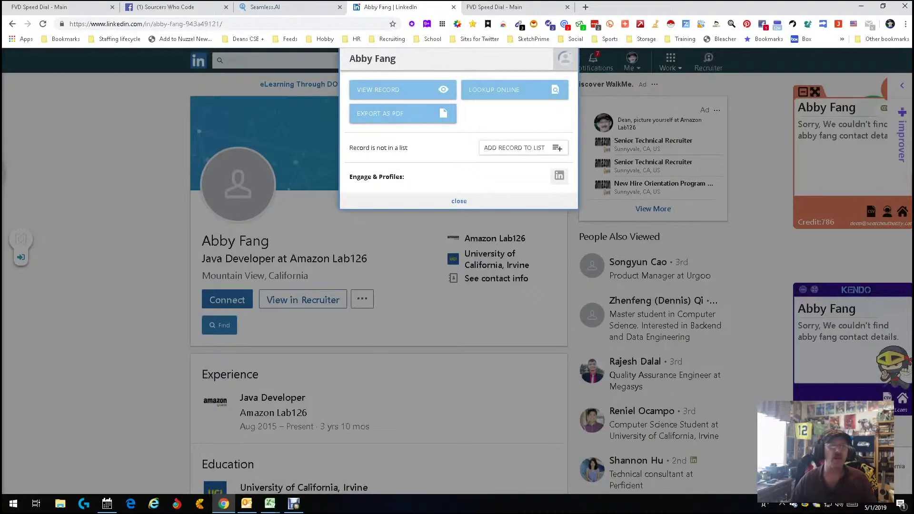
View the Java Developer's full ZAPinfo record, generate personal e-mail suggestions, and close the record window without choosing one
{"action": "left_click", "coordinate": [403, 89]}
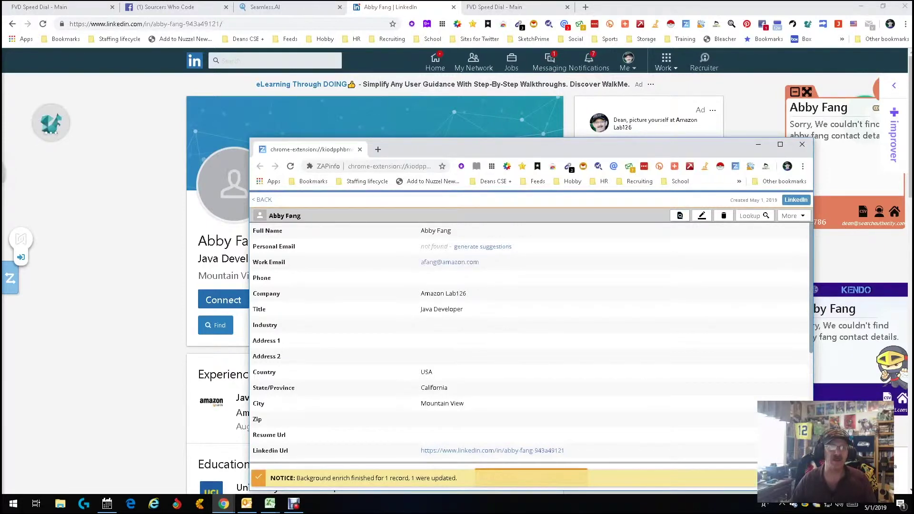
{"action": "mouse_move", "coordinate": [790, 262]}
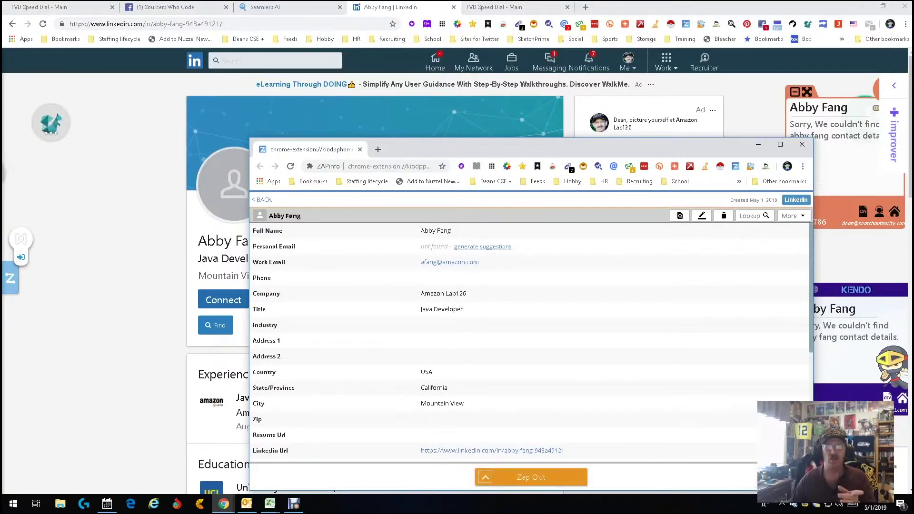
{"action": "left_click", "coordinate": [483, 247]}
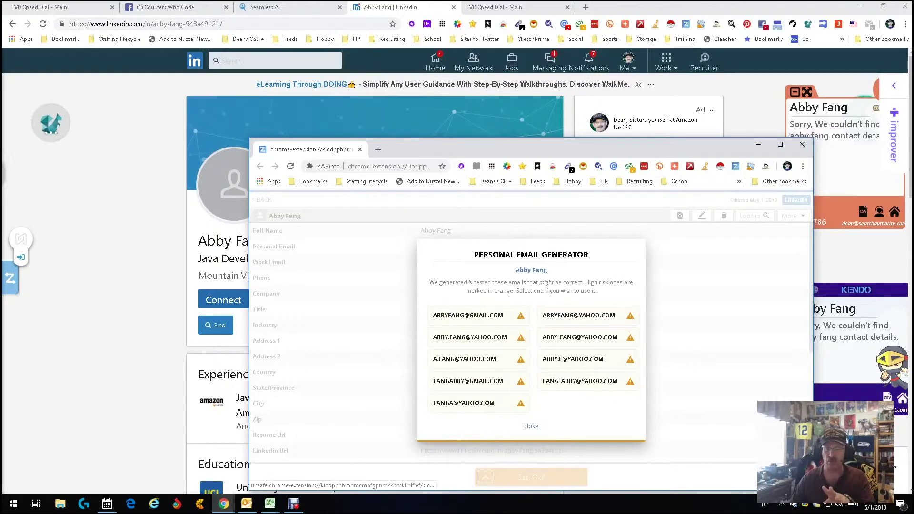
{"action": "left_click", "coordinate": [531, 426]}
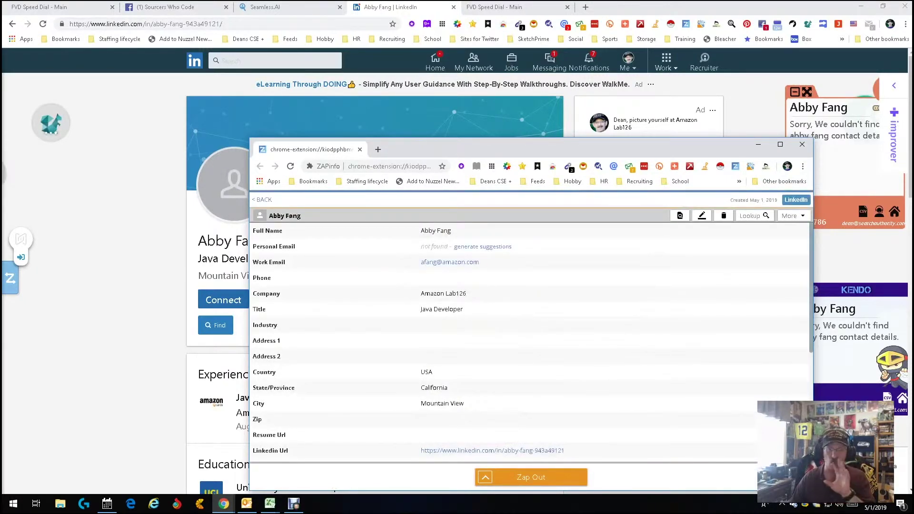
{"action": "left_click", "coordinate": [802, 144]}
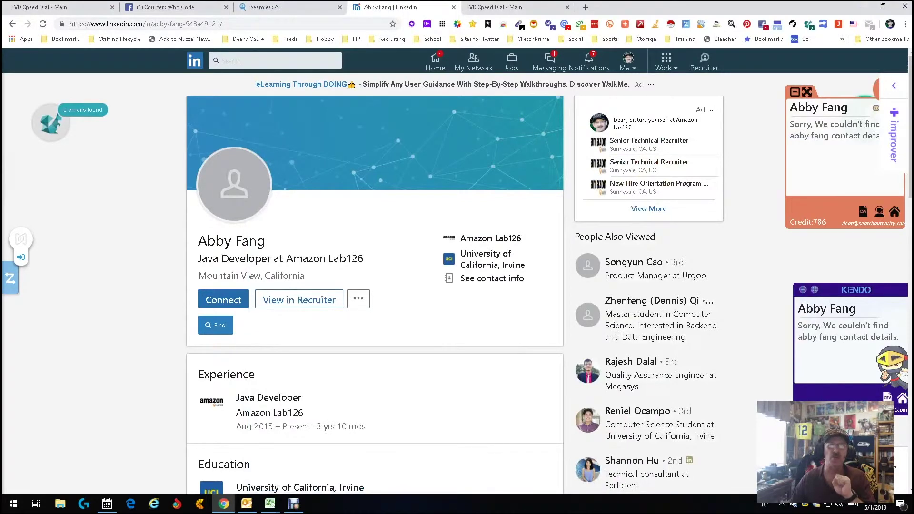
Return to the saved contacts in Seamless.AI and view the list options for the Container Solutions project manager without assigning one
{"action": "left_click", "coordinate": [628, 61]}
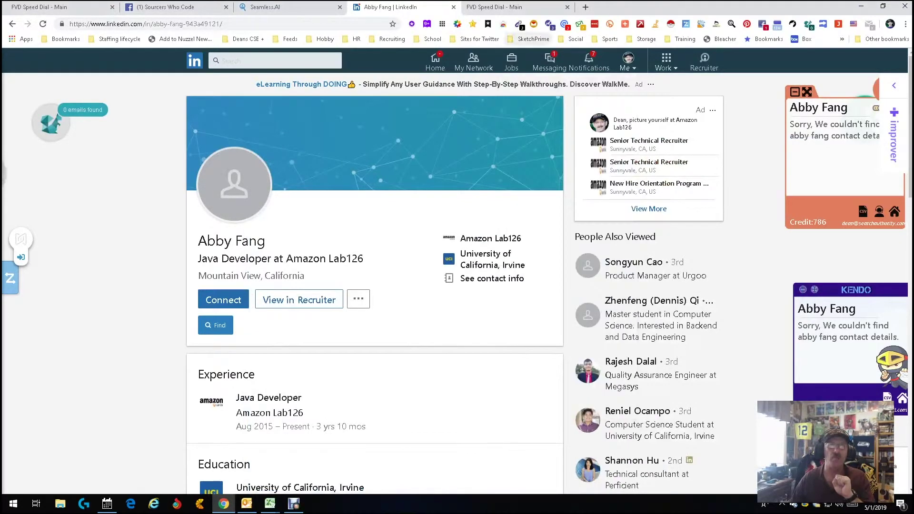
{"action": "left_click", "coordinate": [267, 8]}
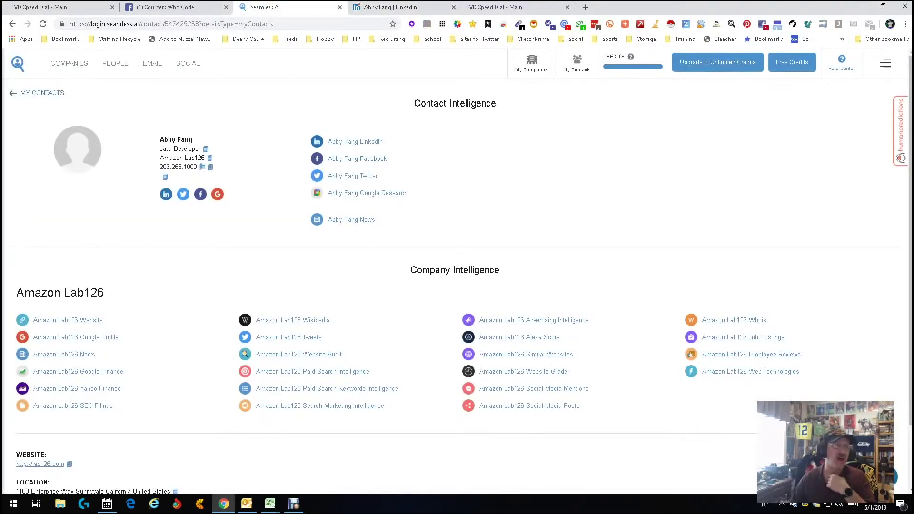
{"action": "left_click", "coordinate": [42, 93]}
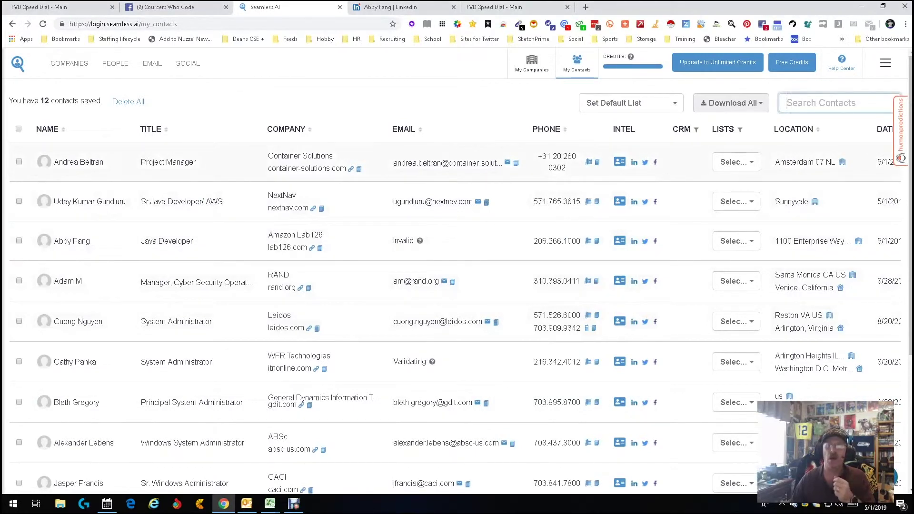
{"action": "left_click", "coordinate": [736, 161]}
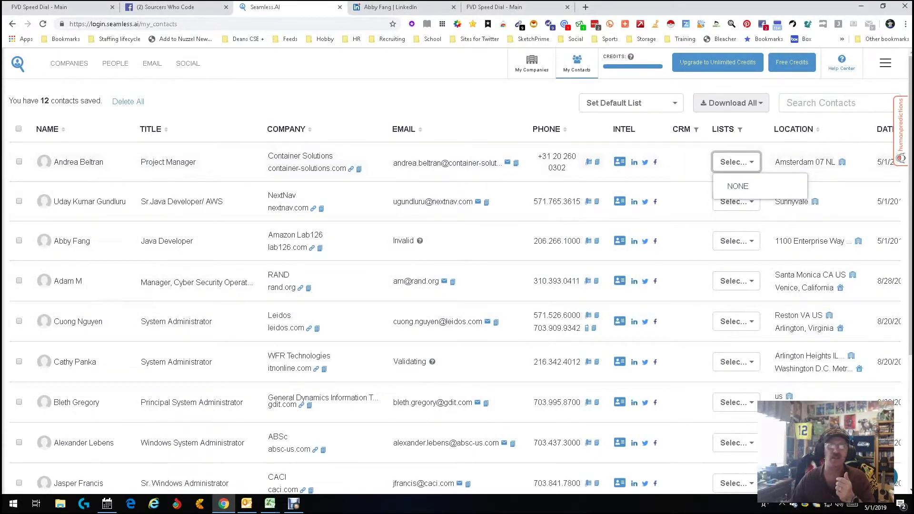
{"action": "left_click", "coordinate": [736, 162]}
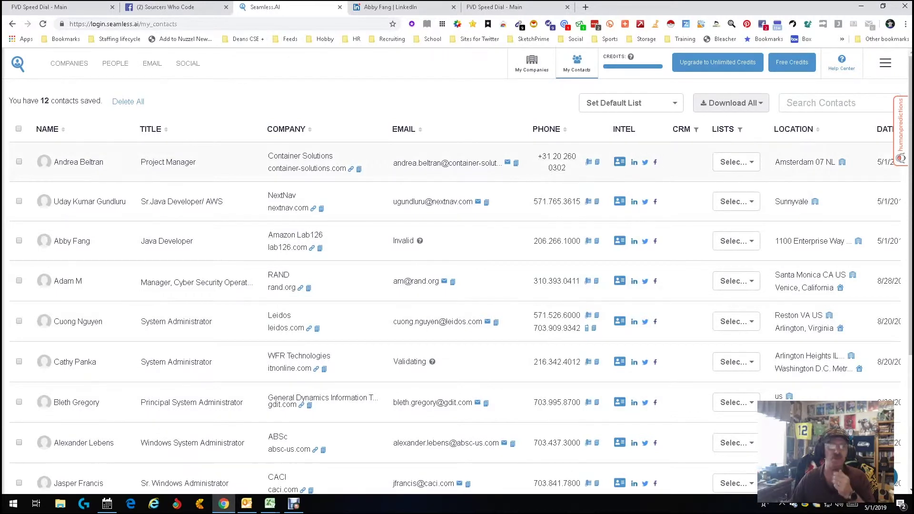